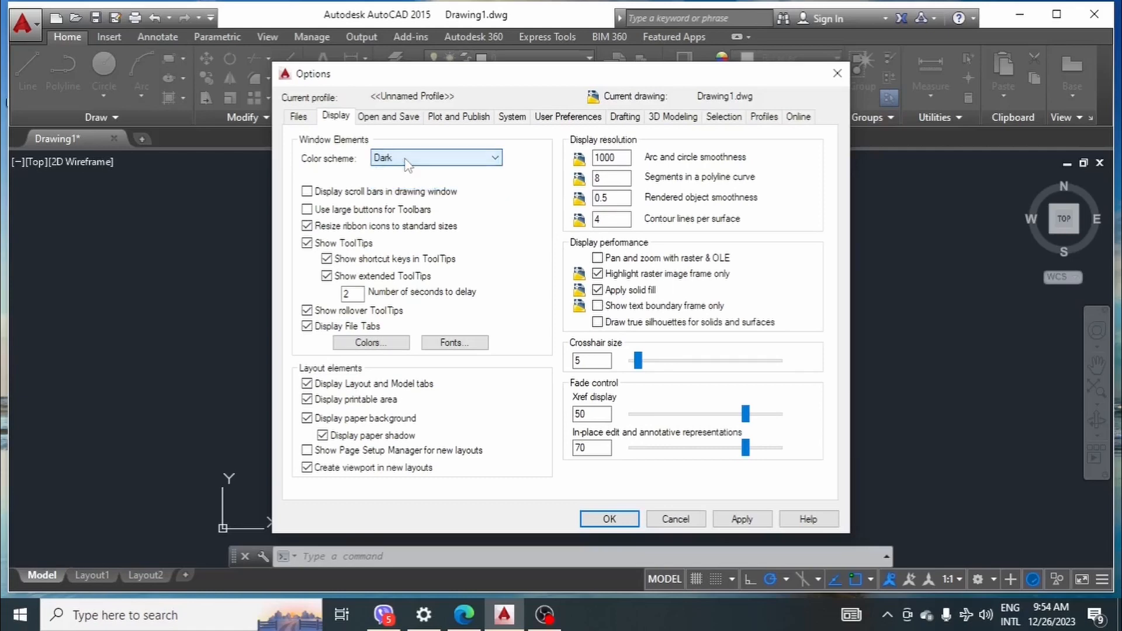
# Set the 2D model space uniform background color to Black and accept the options.
pyautogui.click(374, 344)
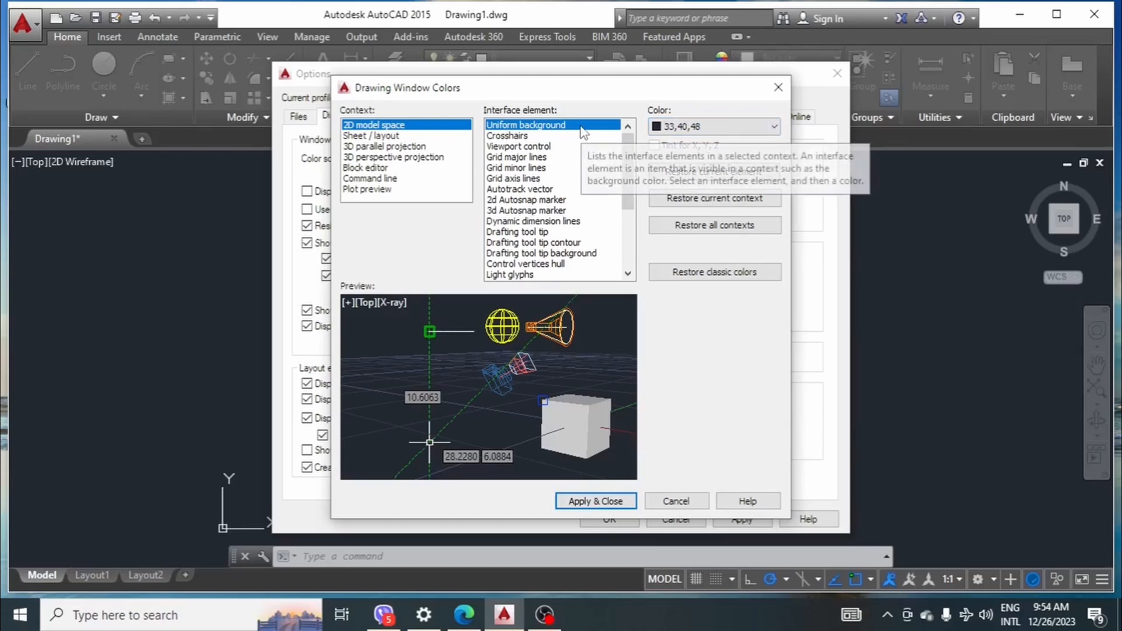
pyautogui.click(713, 126)
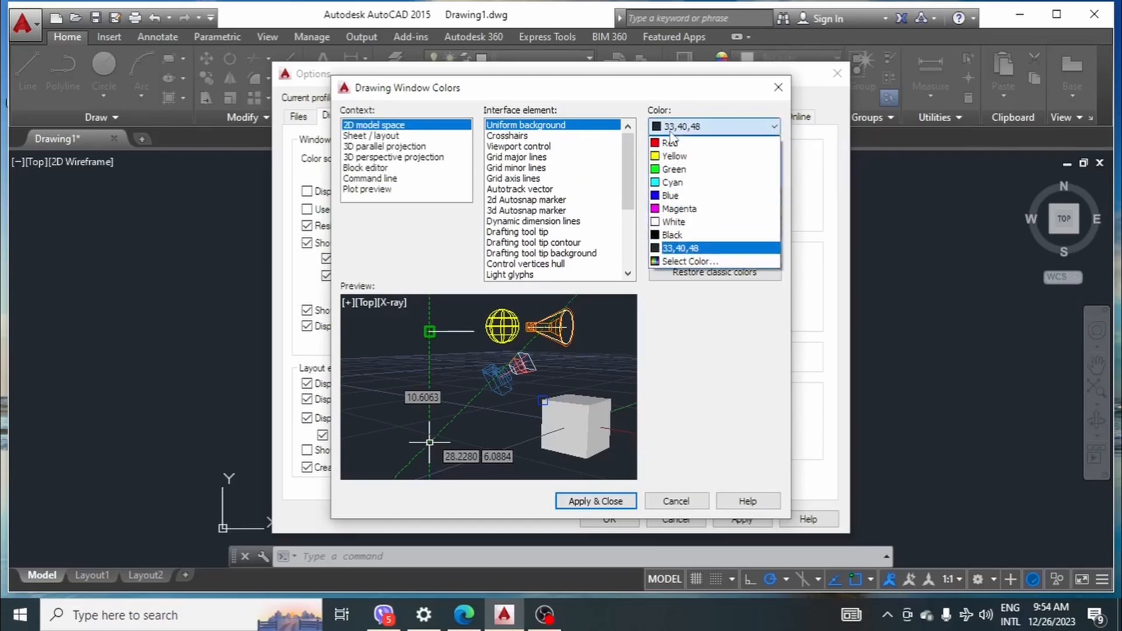
pyautogui.click(675, 242)
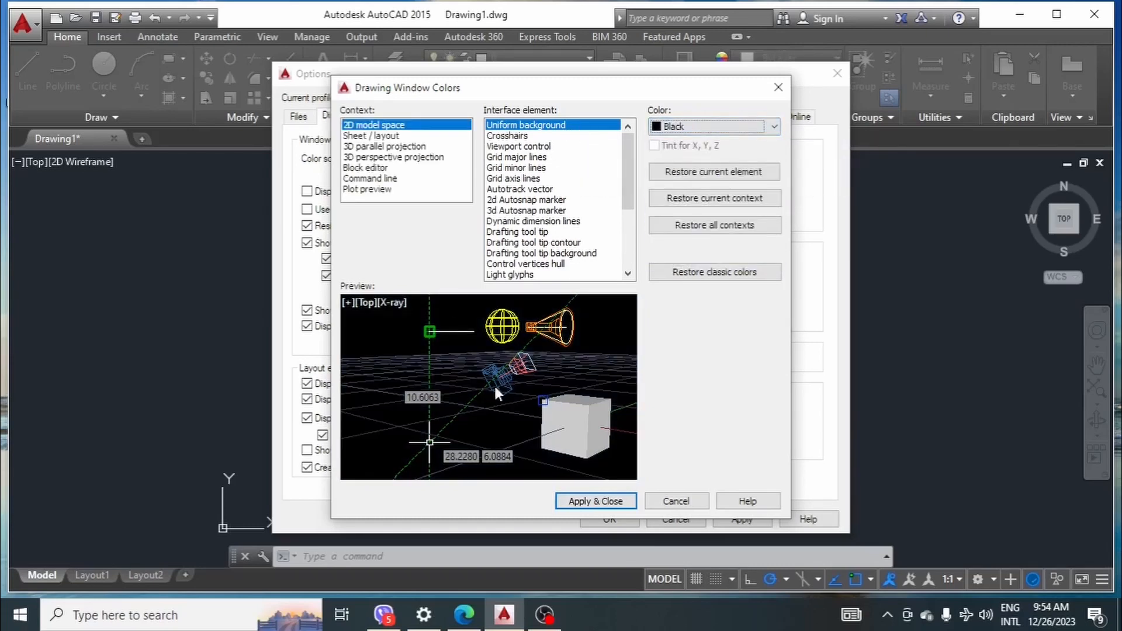
pyautogui.click(596, 502)
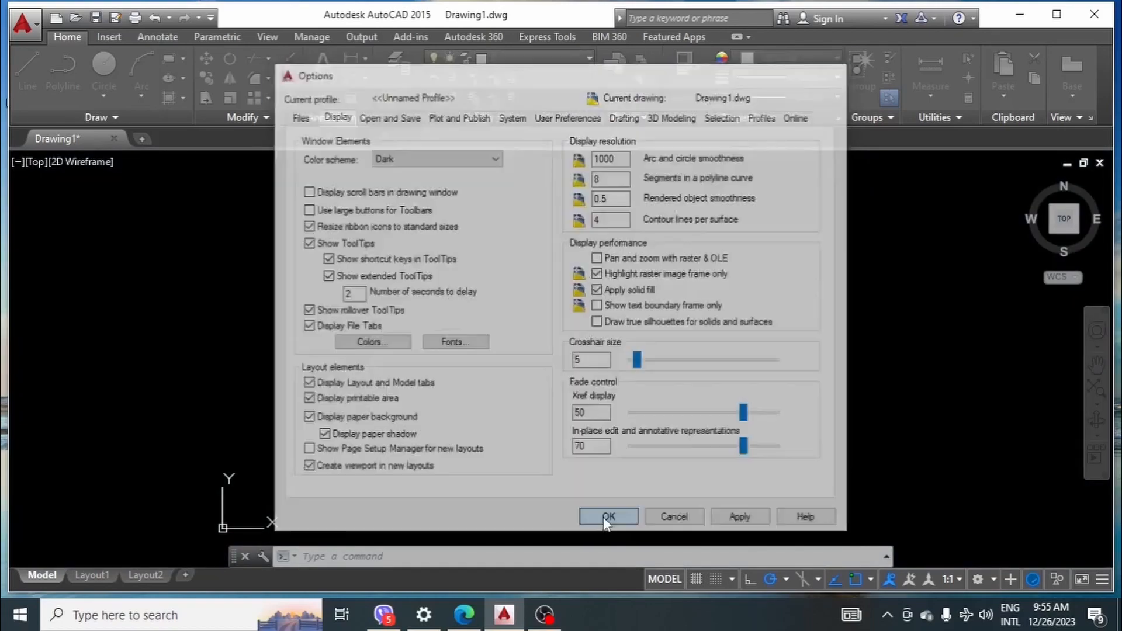
pyautogui.click(607, 519)
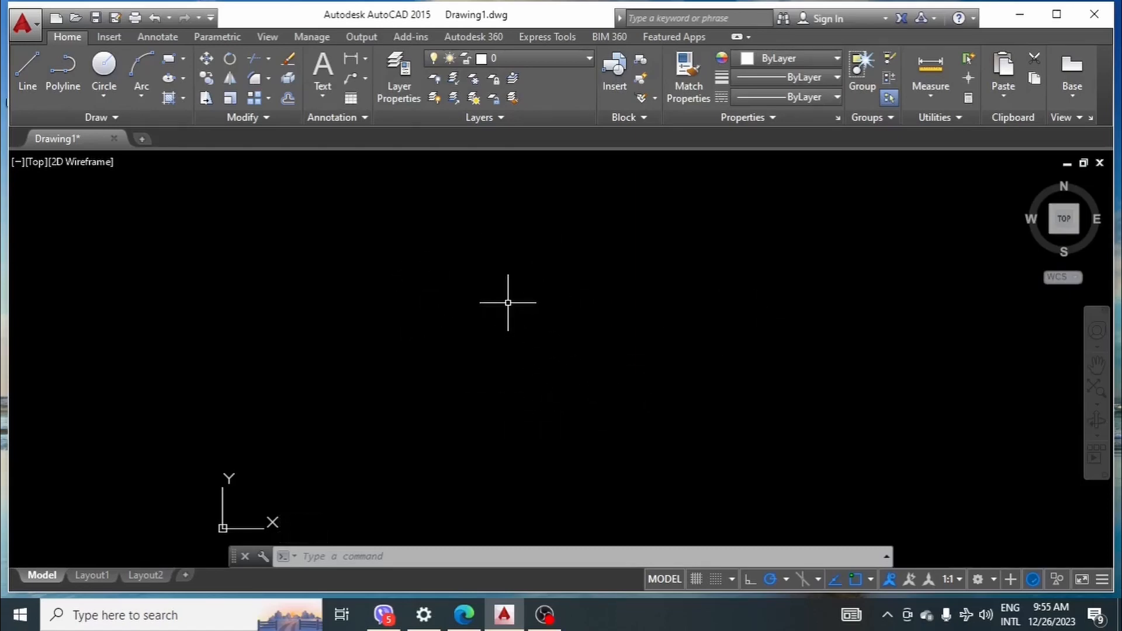
# Reopen the drawing options and increase the crosshair size to 65.
pyautogui.write('op')
pyautogui.press('Return')
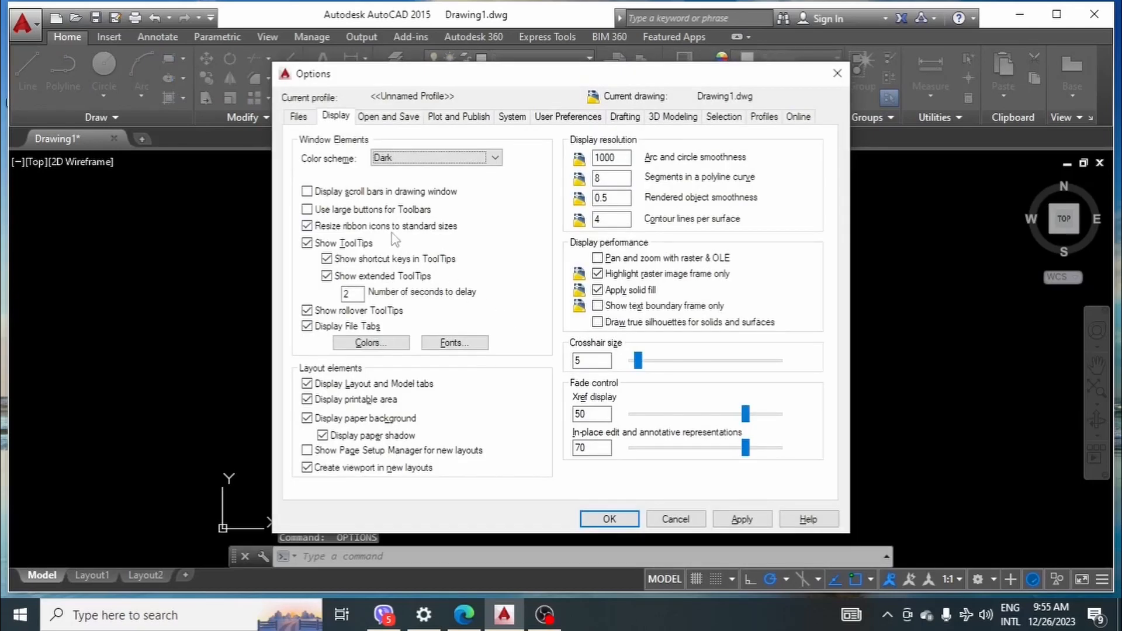
pyautogui.click(686, 361)
pyautogui.click(689, 361)
pyautogui.click(691, 362)
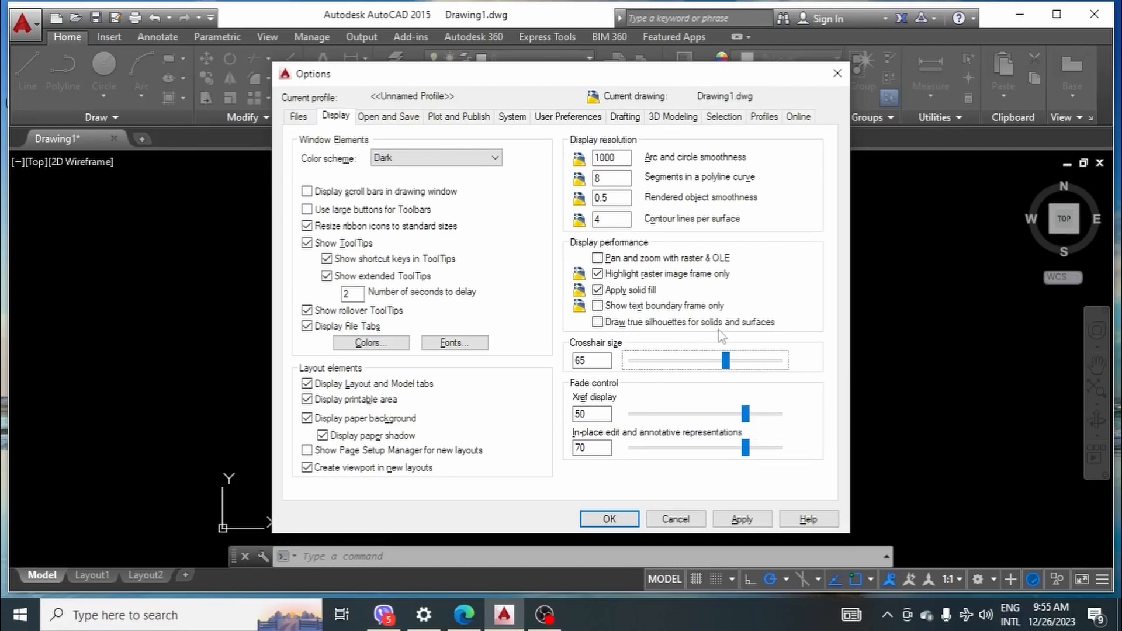
# Choose AutoCAD 2013 Drawing (*.dwg) as the default save format and check the minutes between automatic saves.
pyautogui.click(415, 119)
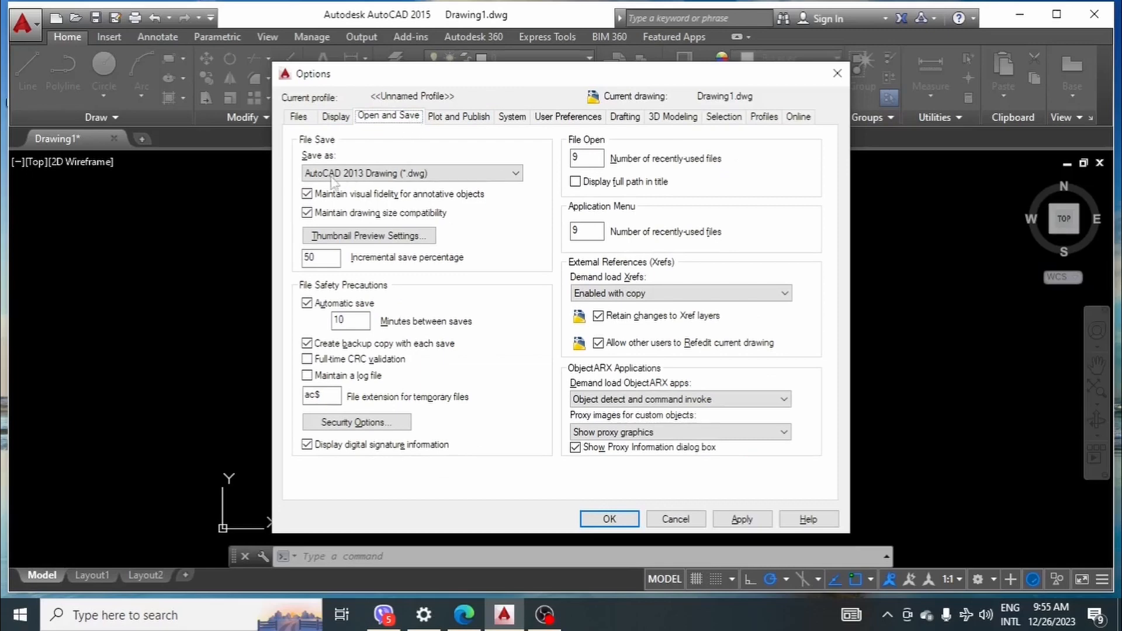
pyautogui.click(449, 175)
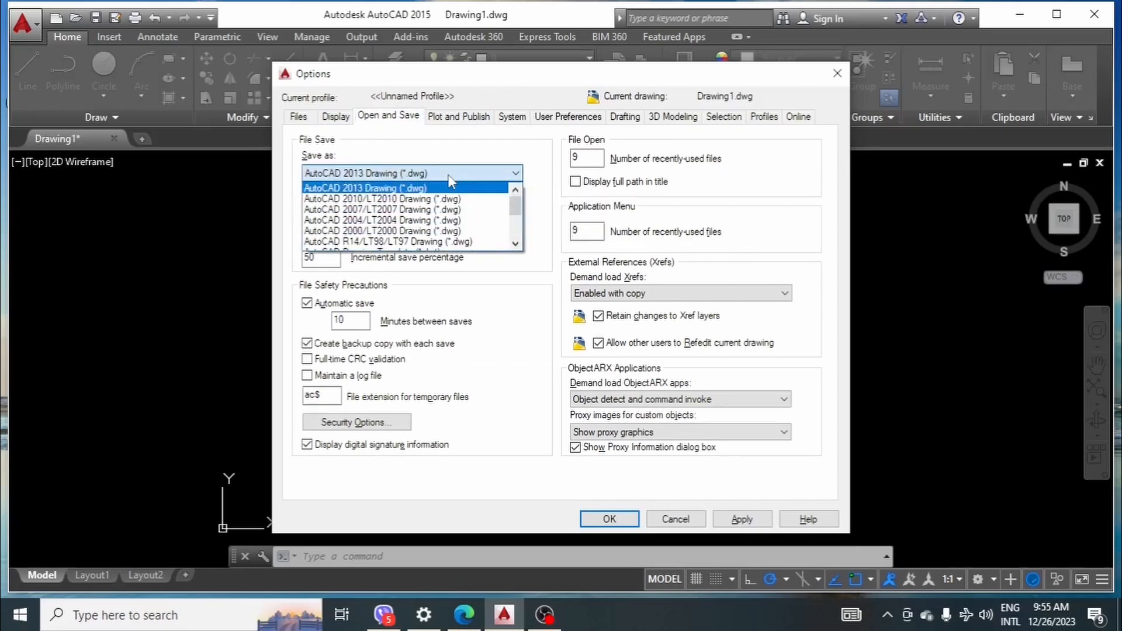
pyautogui.click(438, 187)
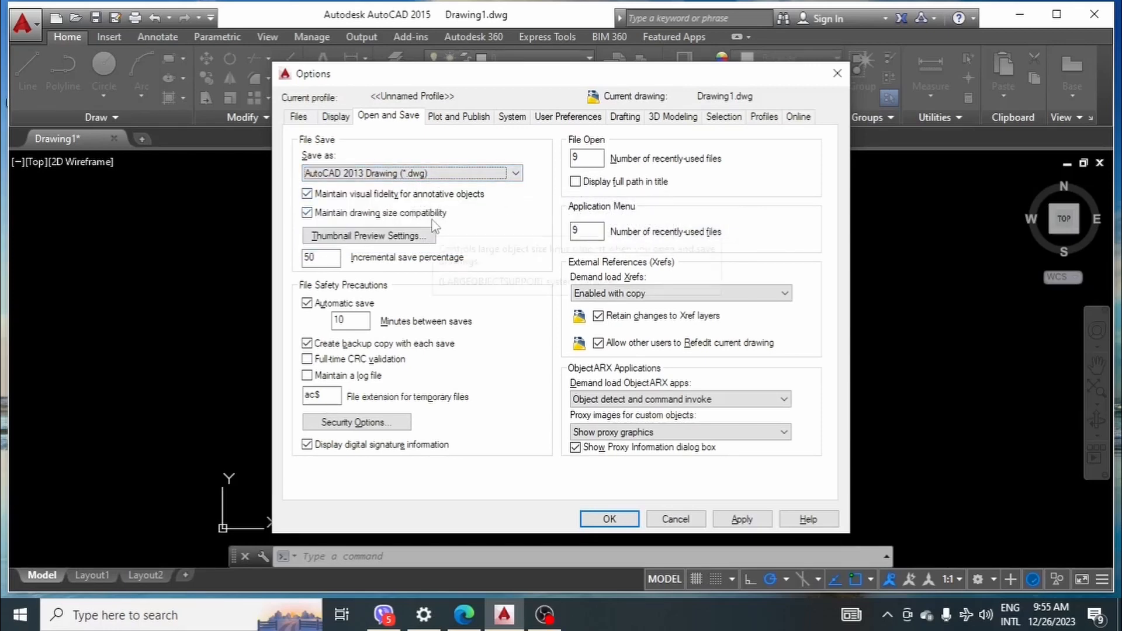
pyautogui.click(351, 320)
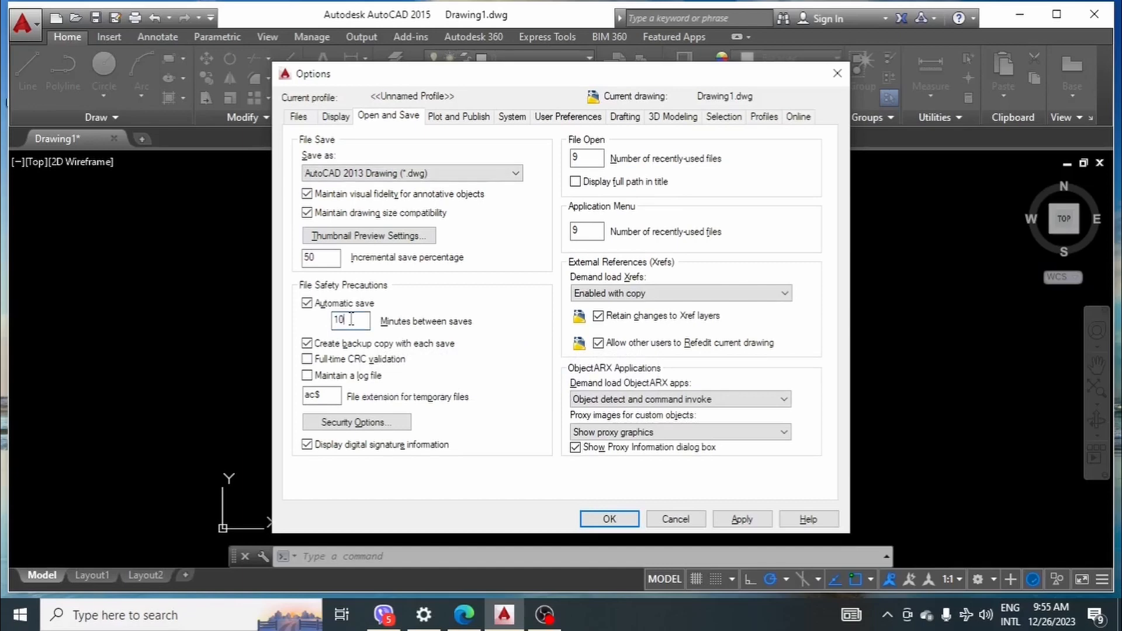
# Enlarge the AutoSnap marker size and slightly increase the aperture size in the drafting options.
pyautogui.click(451, 117)
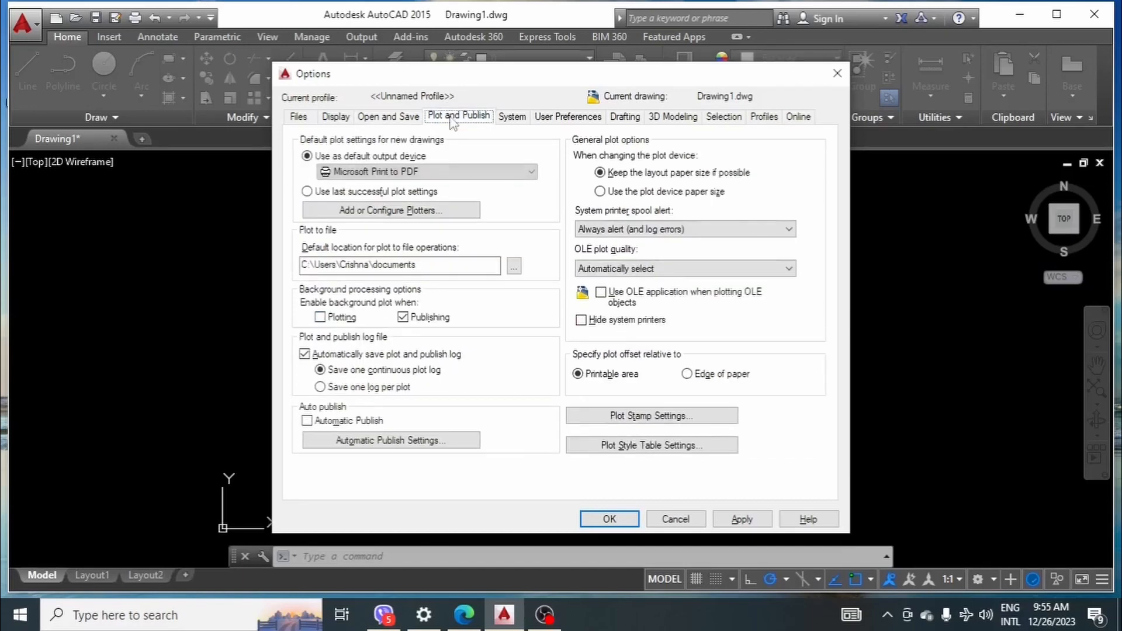
pyautogui.click(528, 119)
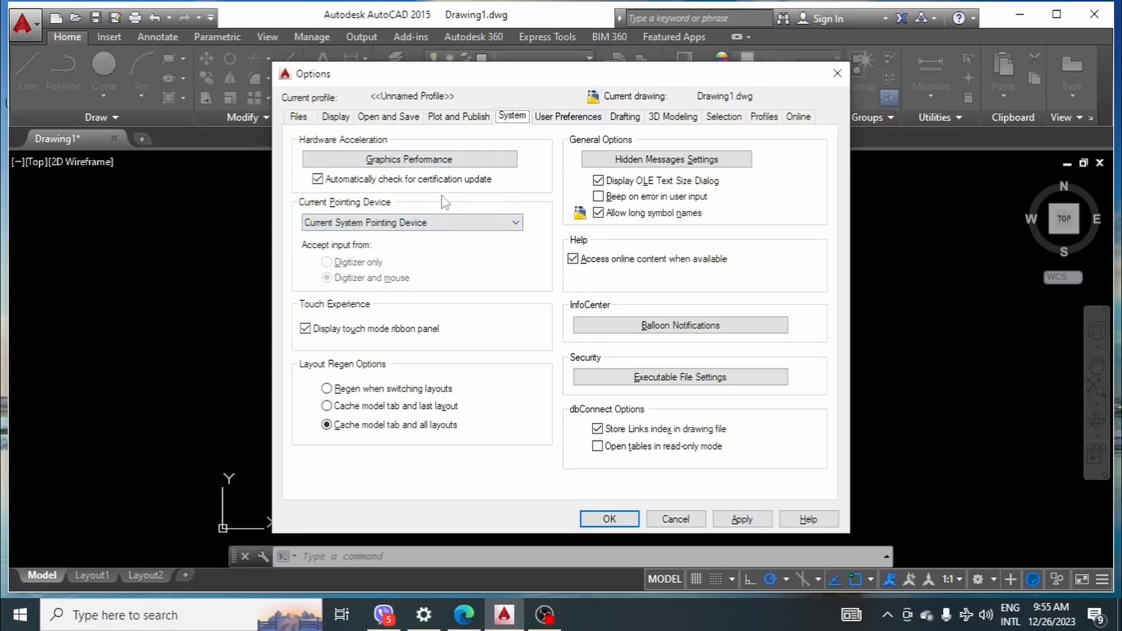
pyautogui.click(564, 119)
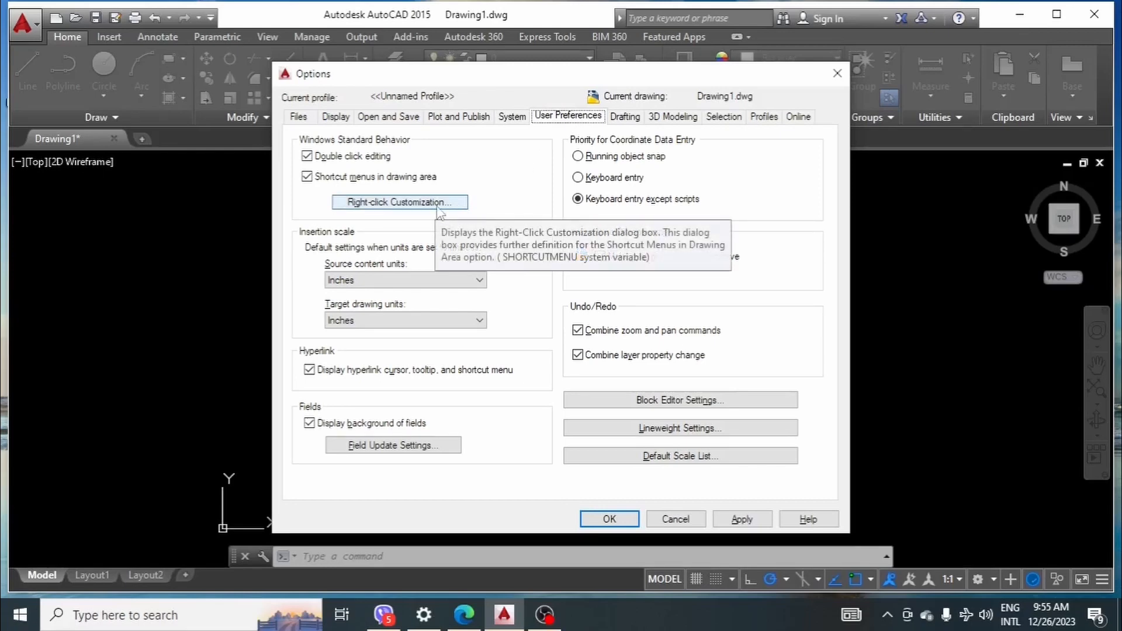
pyautogui.click(623, 118)
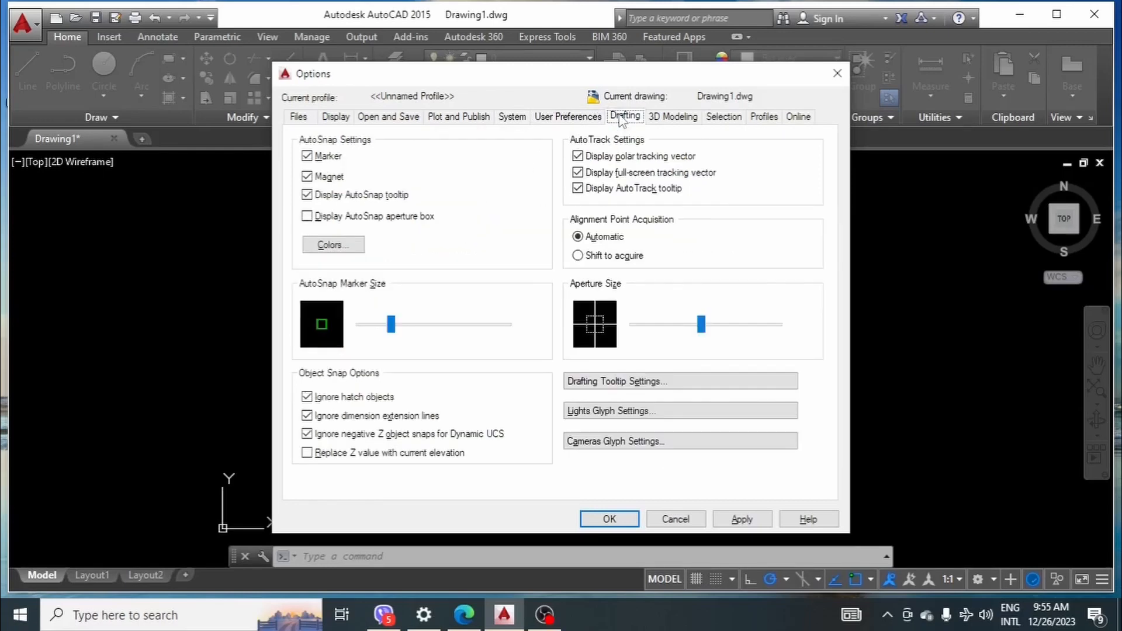
pyautogui.click(418, 326)
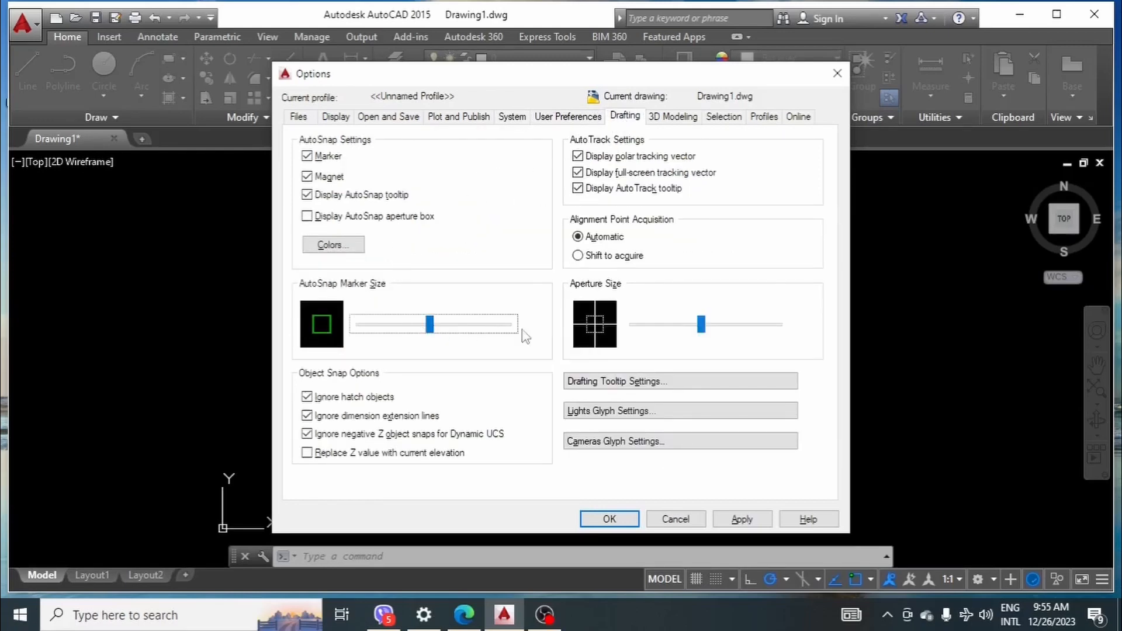
pyautogui.click(702, 328)
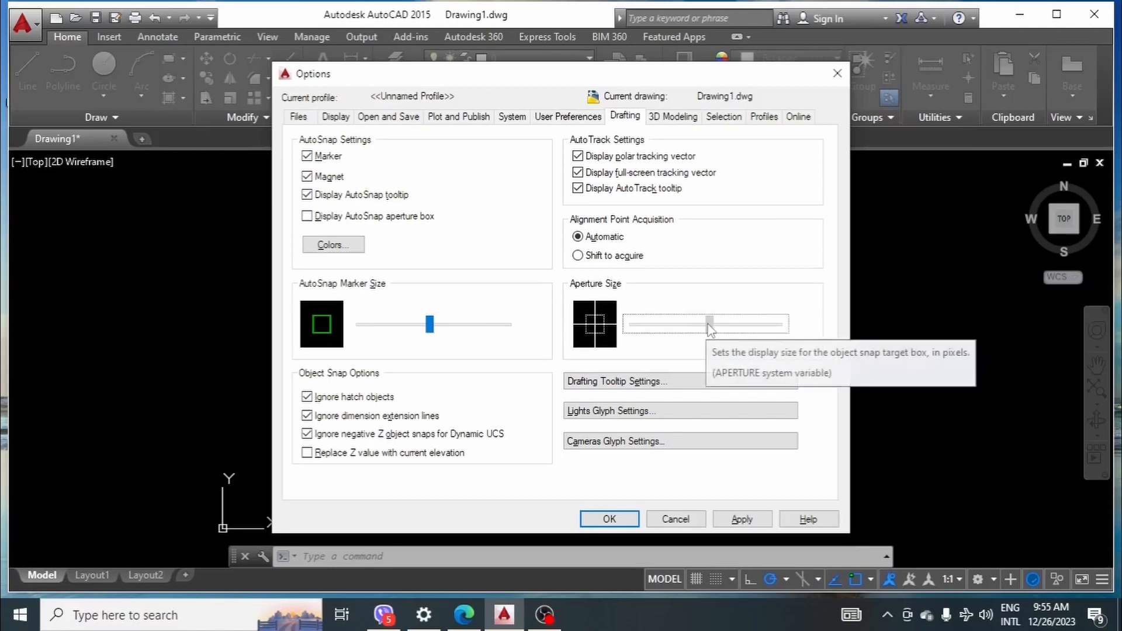
# Enlarge the pickbox size and grip size in the selection options, and accept the settings.
pyautogui.click(662, 118)
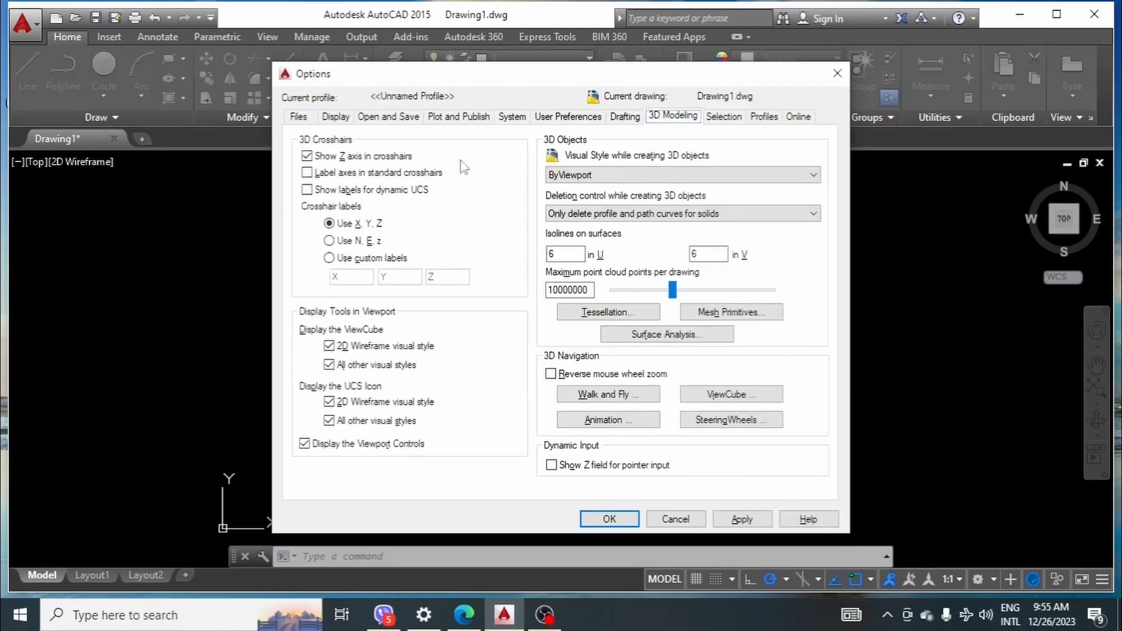
pyautogui.click(710, 119)
pyautogui.click(412, 167)
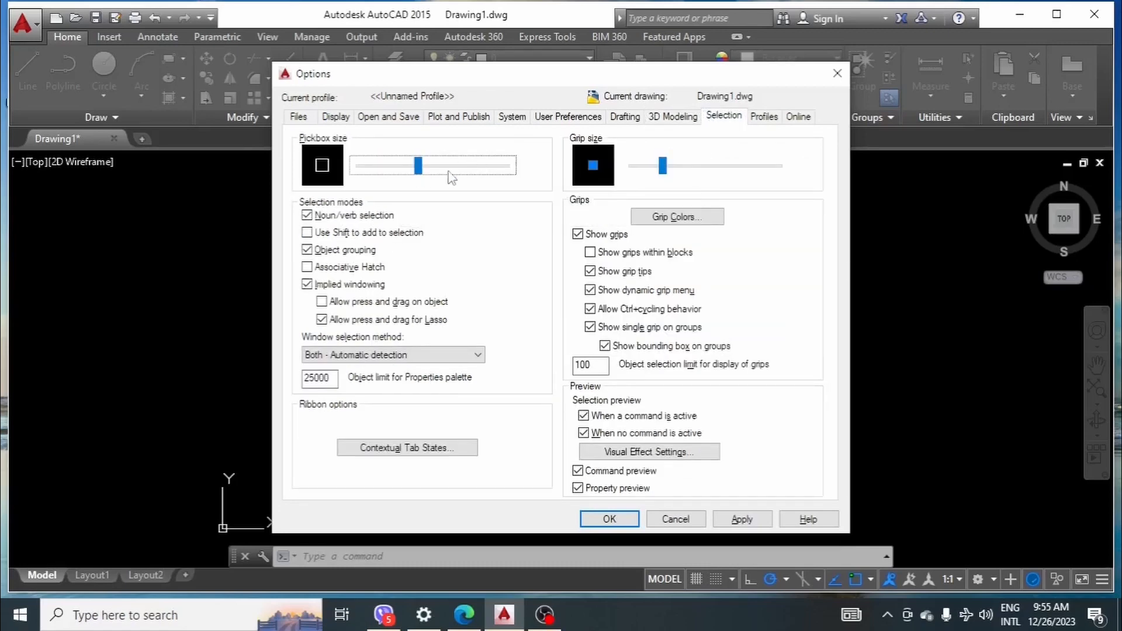
pyautogui.click(691, 167)
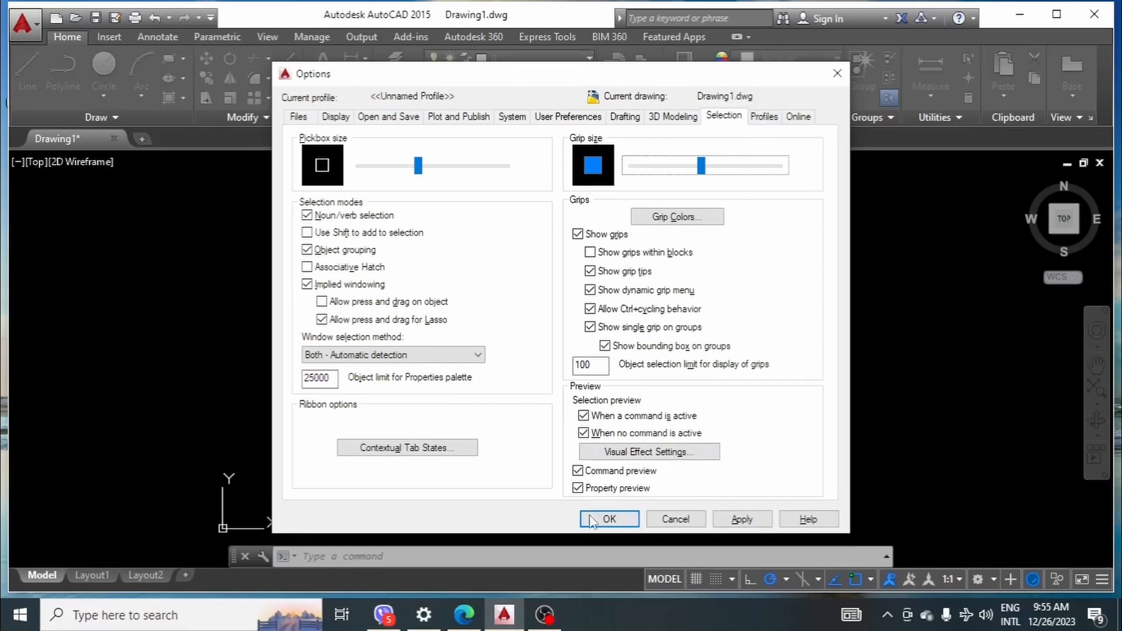
pyautogui.click(608, 520)
# Switch from model space to Layout1 to inspect its paper sheet.
pyautogui.scroll(-3, 469, 308)
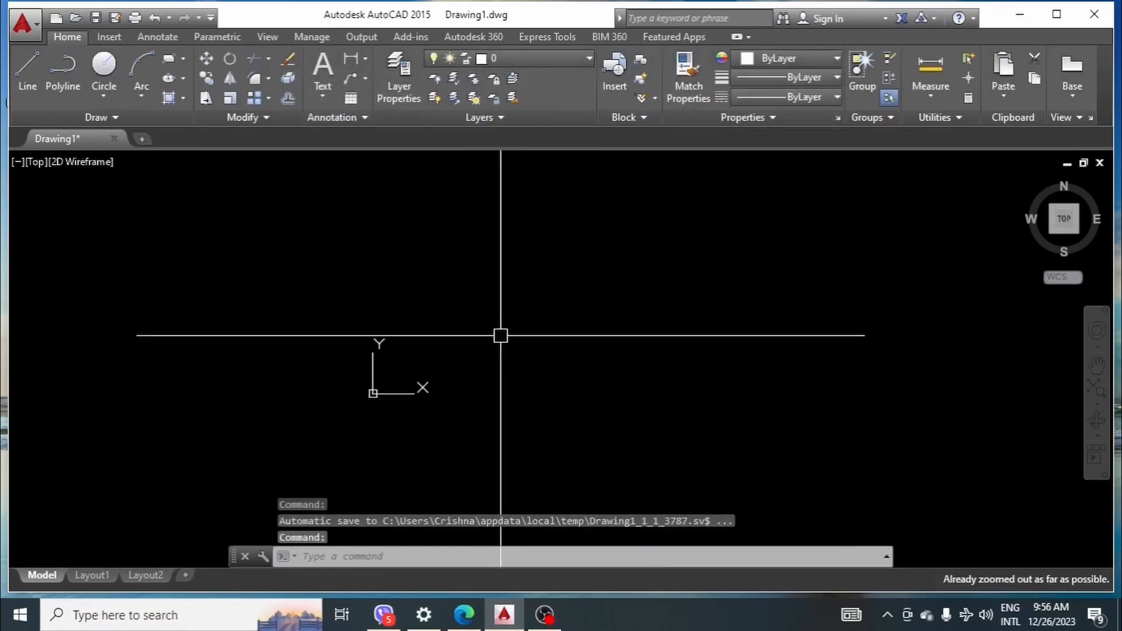
pyautogui.scroll(2, 676, 368)
pyautogui.scroll(-3, 529, 360)
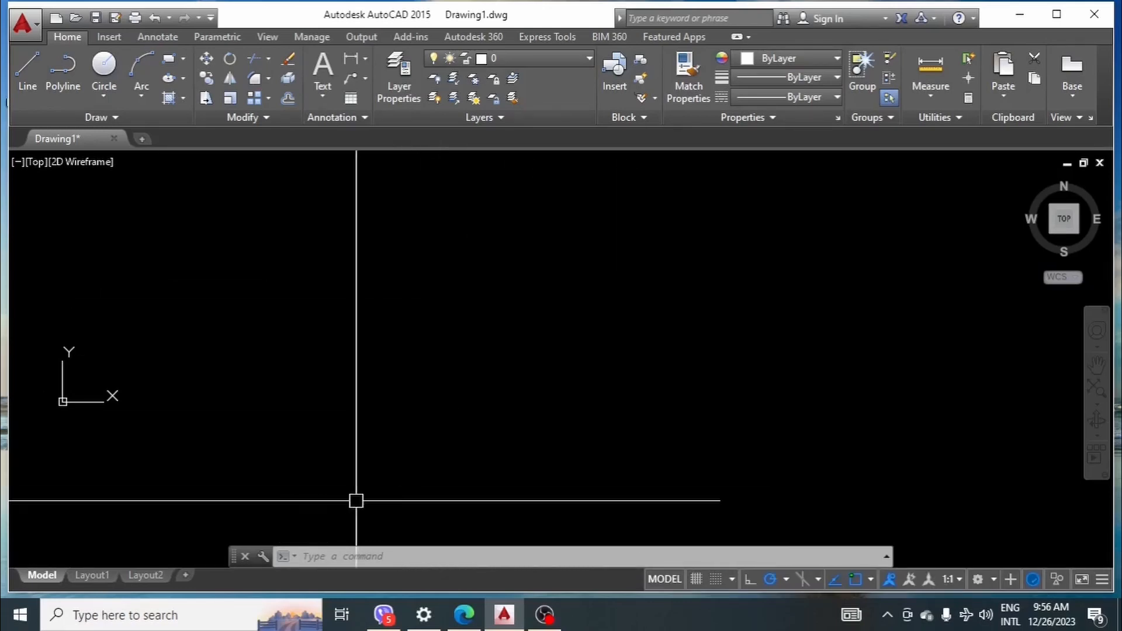
pyautogui.click(101, 577)
pyautogui.scroll(-5, 376, 318)
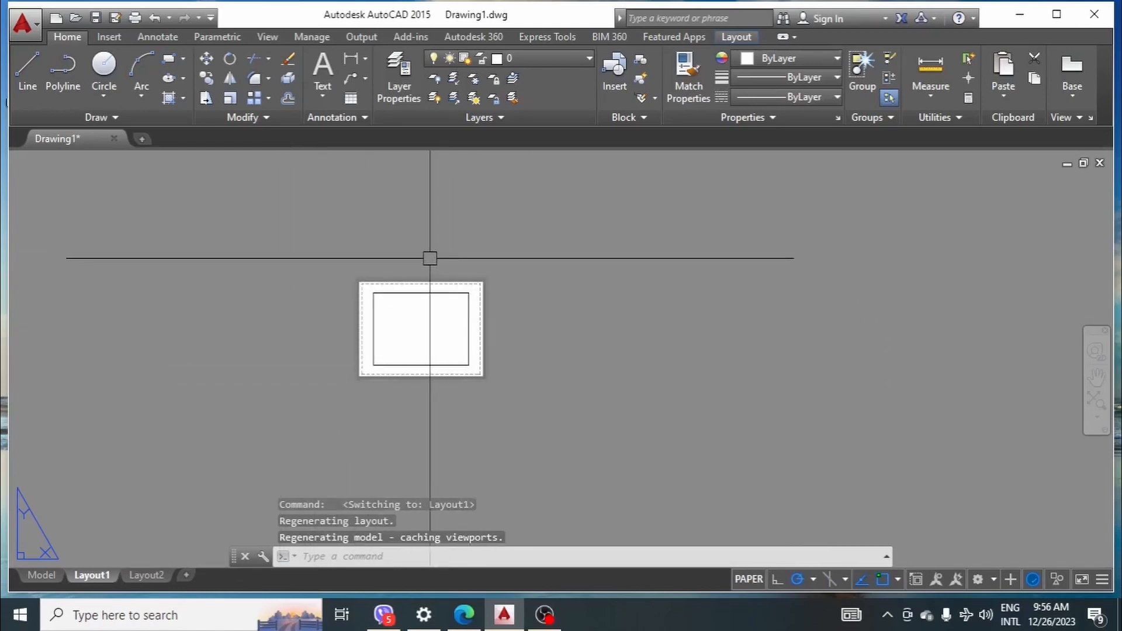
pyautogui.scroll(2, 429, 255)
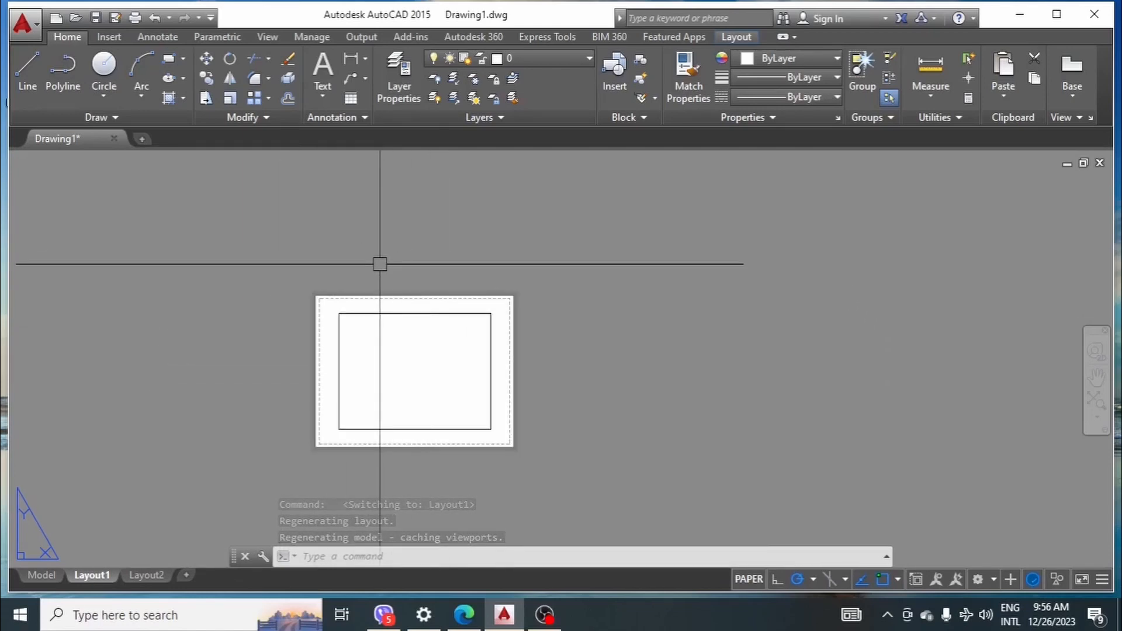
# Reopen the display options and set the Sheet / layout uniform background color to Black.
pyautogui.write('op')
pyautogui.press('Return')
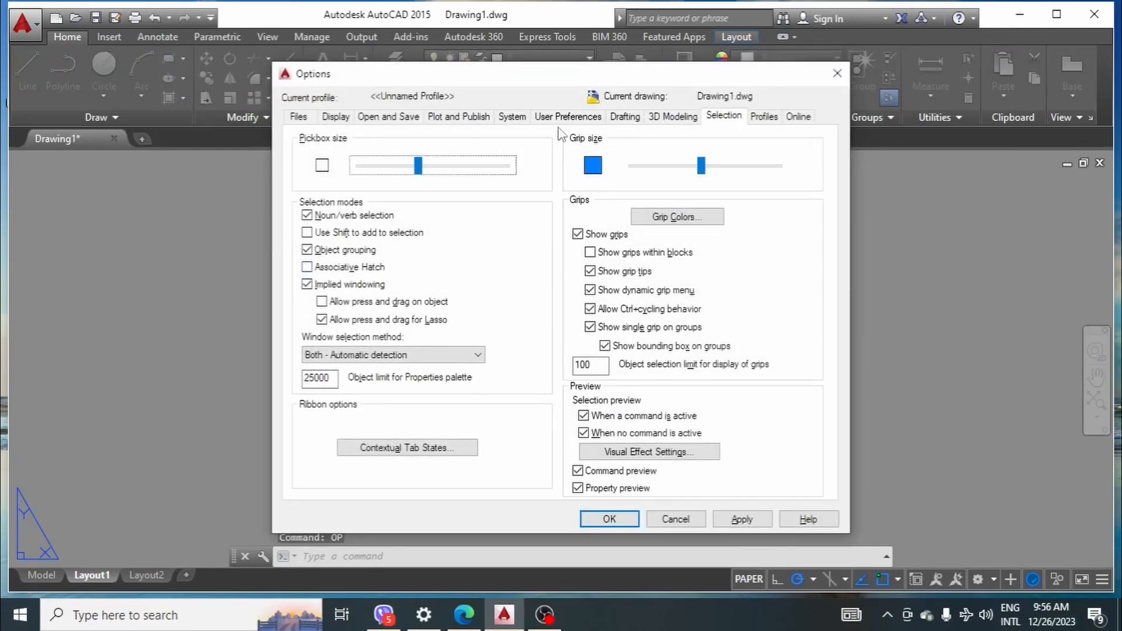
pyautogui.click(343, 118)
pyautogui.click(371, 343)
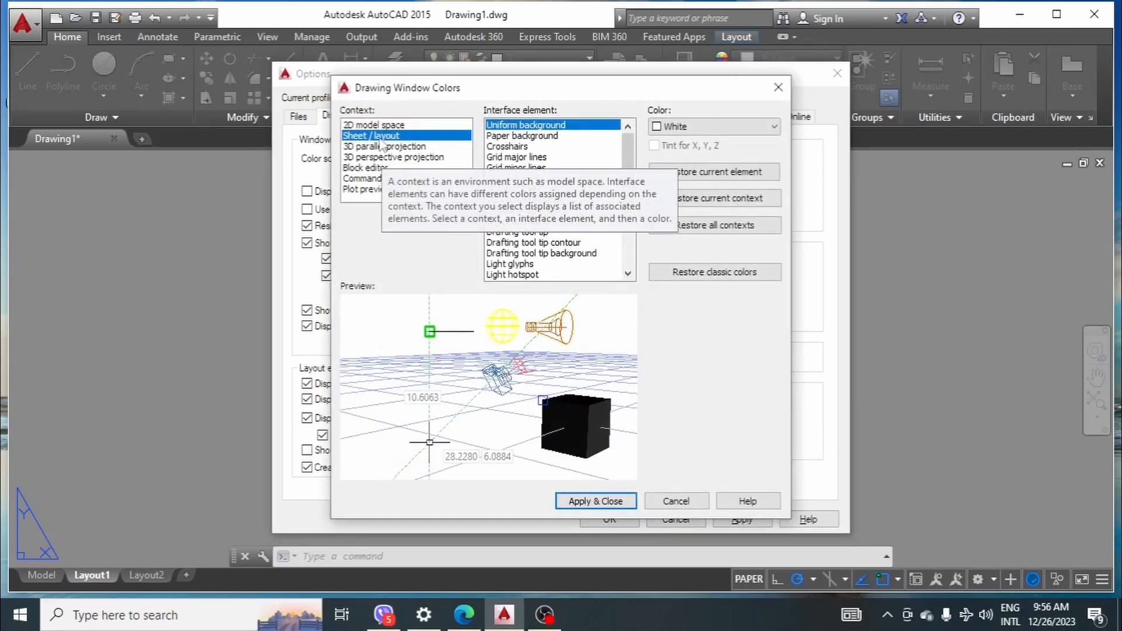
pyautogui.click(664, 127)
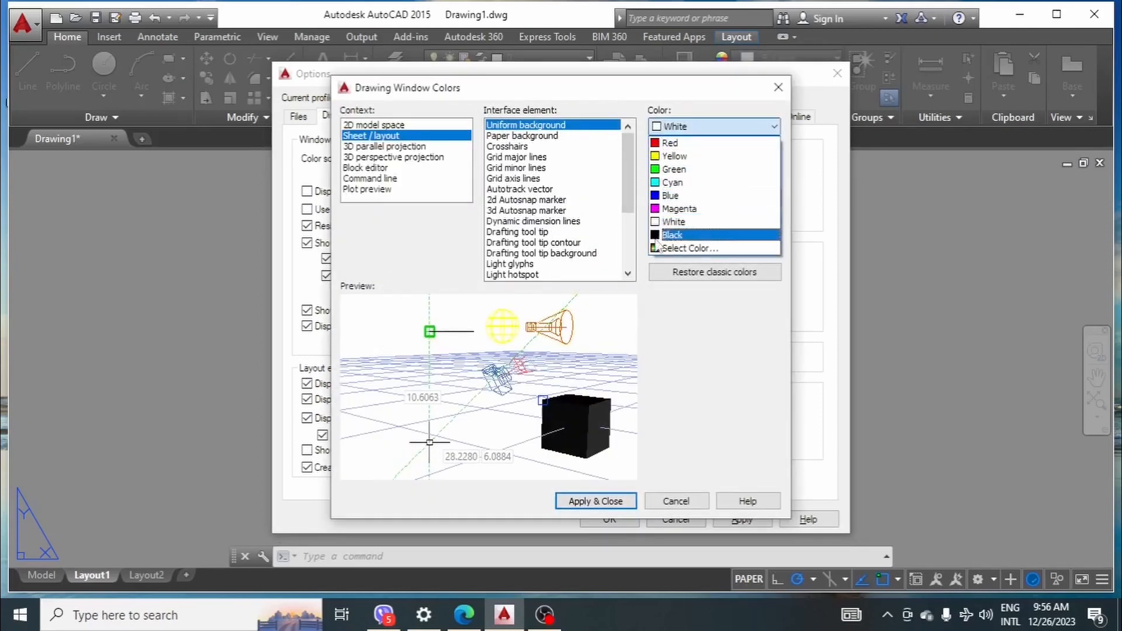
pyautogui.click(672, 234)
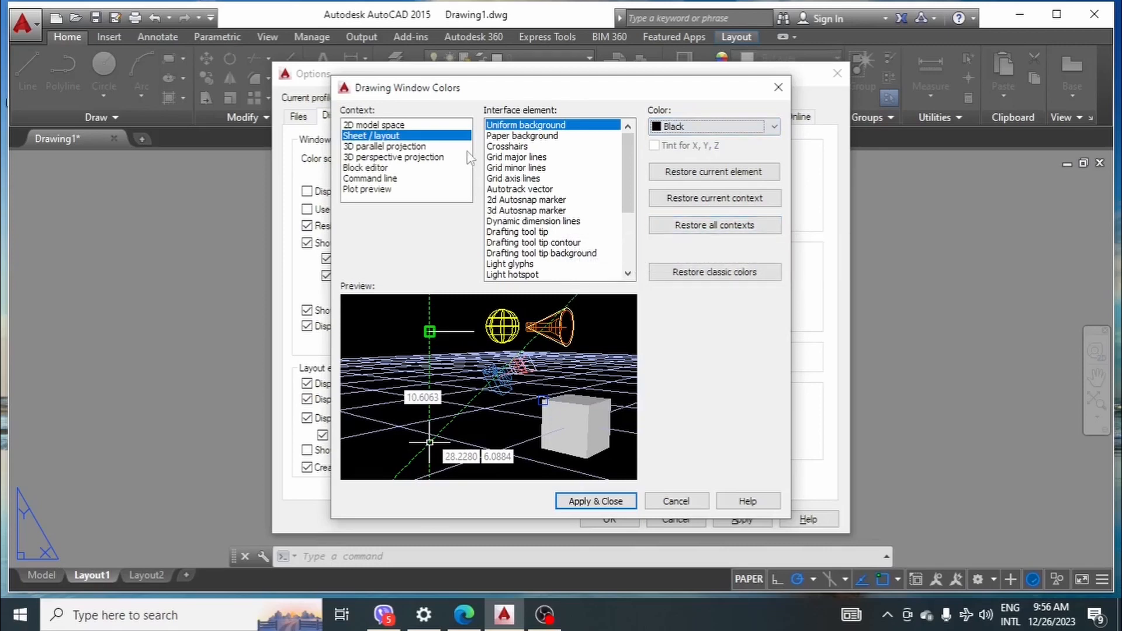
# Set the Sheet / layout paper background color to Black as well, and apply the color changes to Layout1.
pyautogui.click(513, 138)
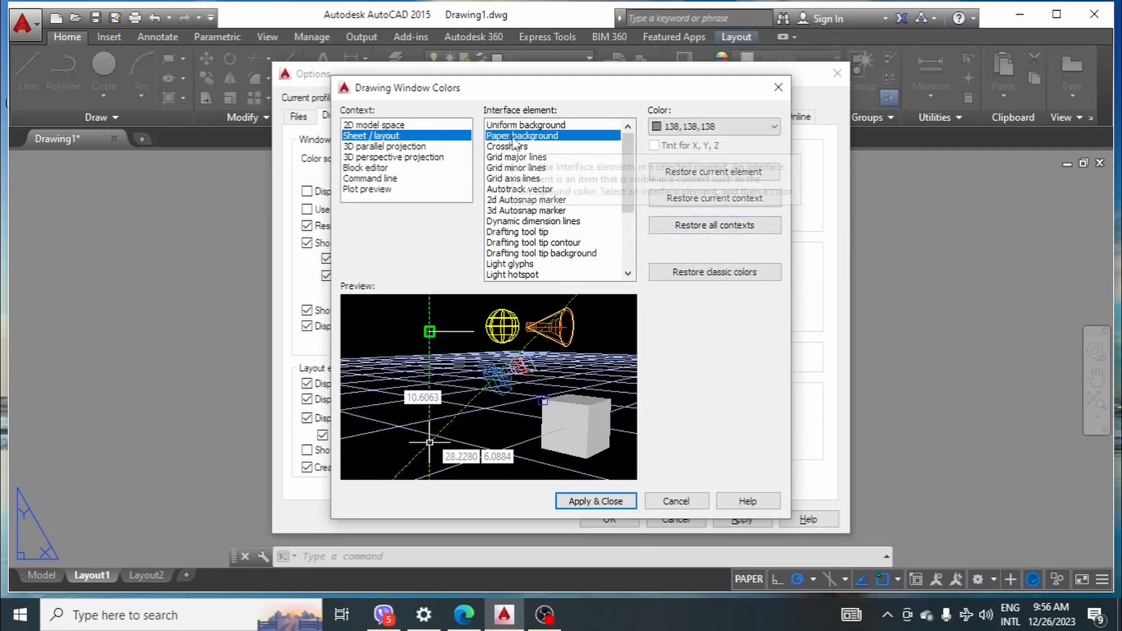
pyautogui.click(678, 127)
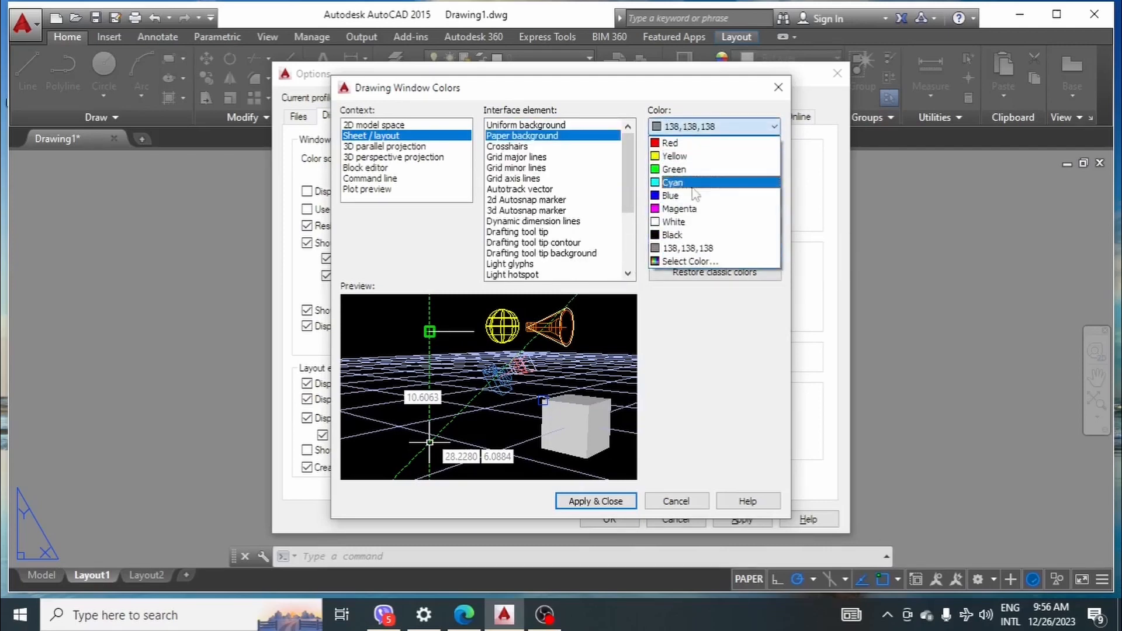
pyautogui.click(693, 235)
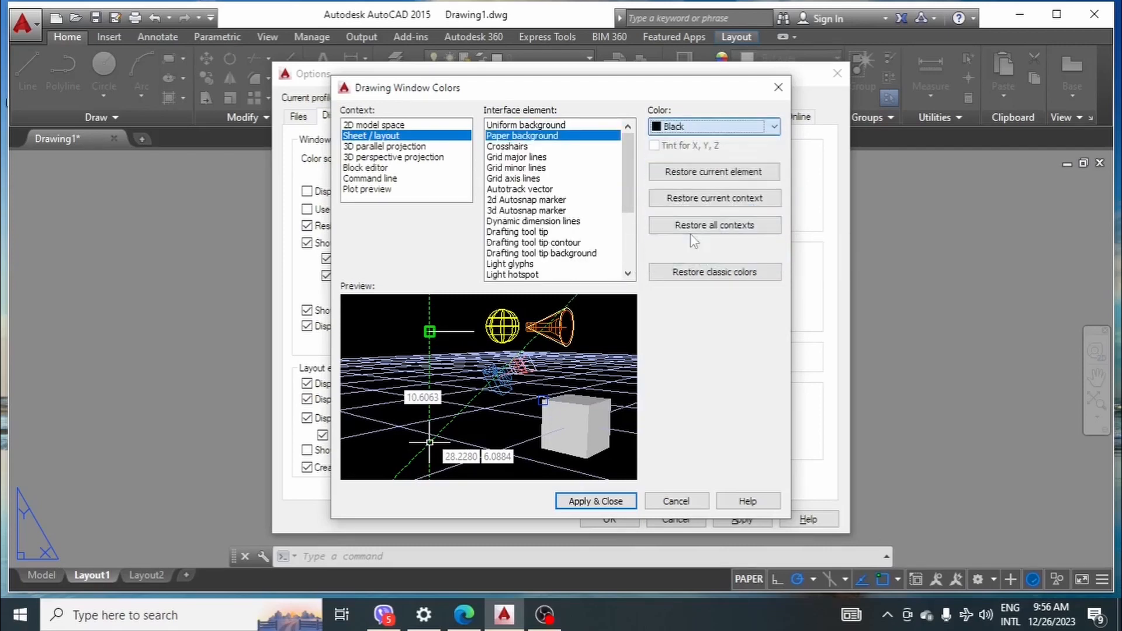
pyautogui.click(553, 125)
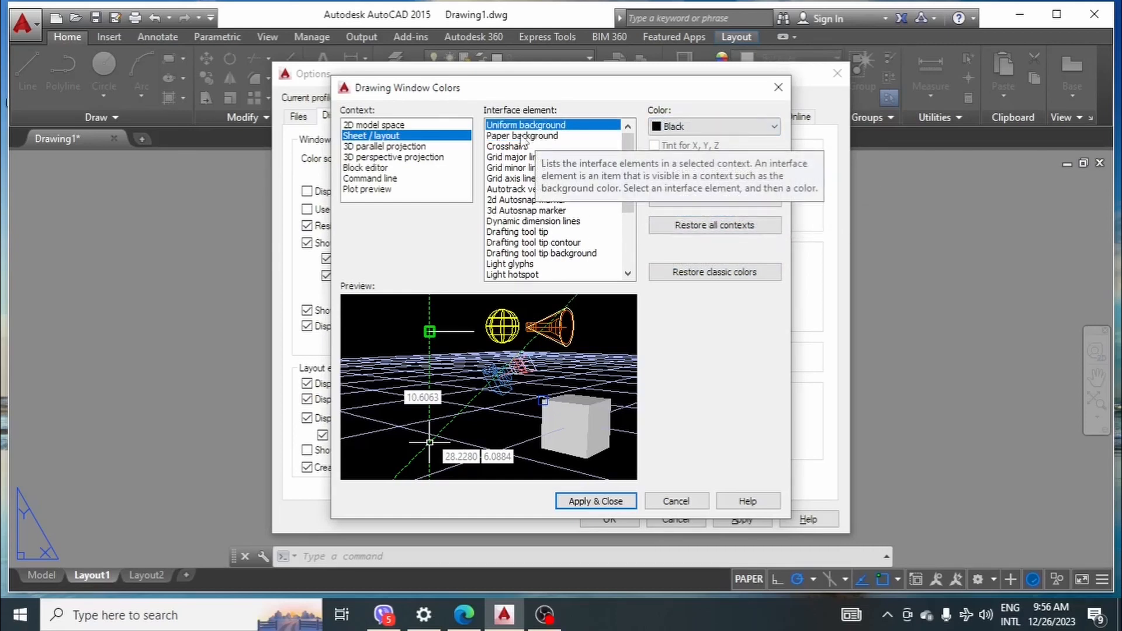
pyautogui.click(536, 136)
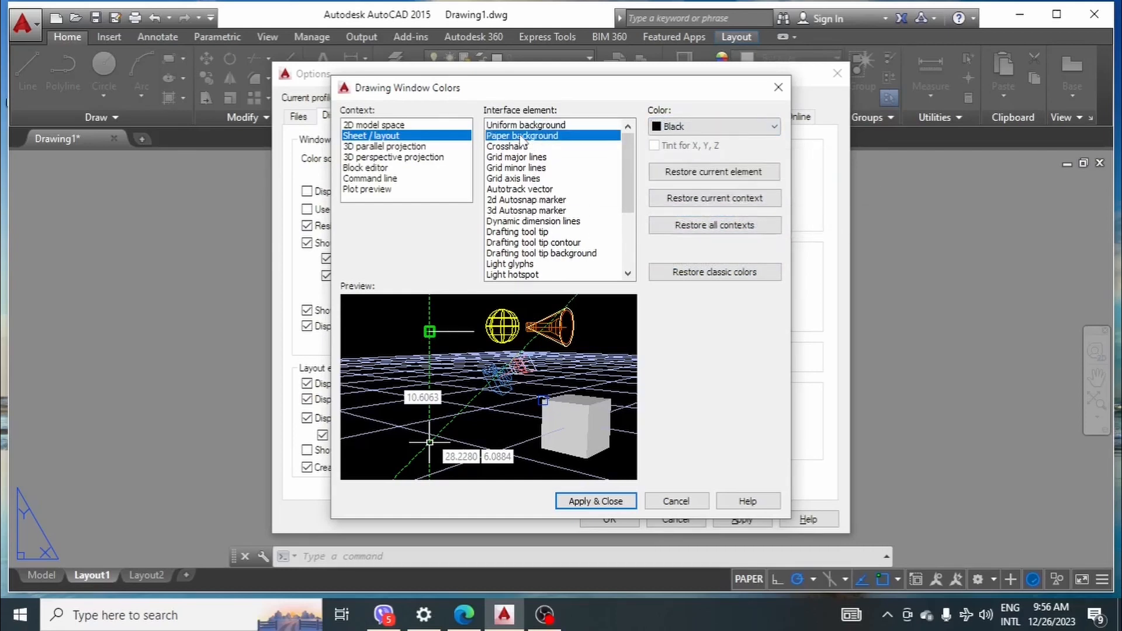
pyautogui.click(595, 501)
pyautogui.click(607, 519)
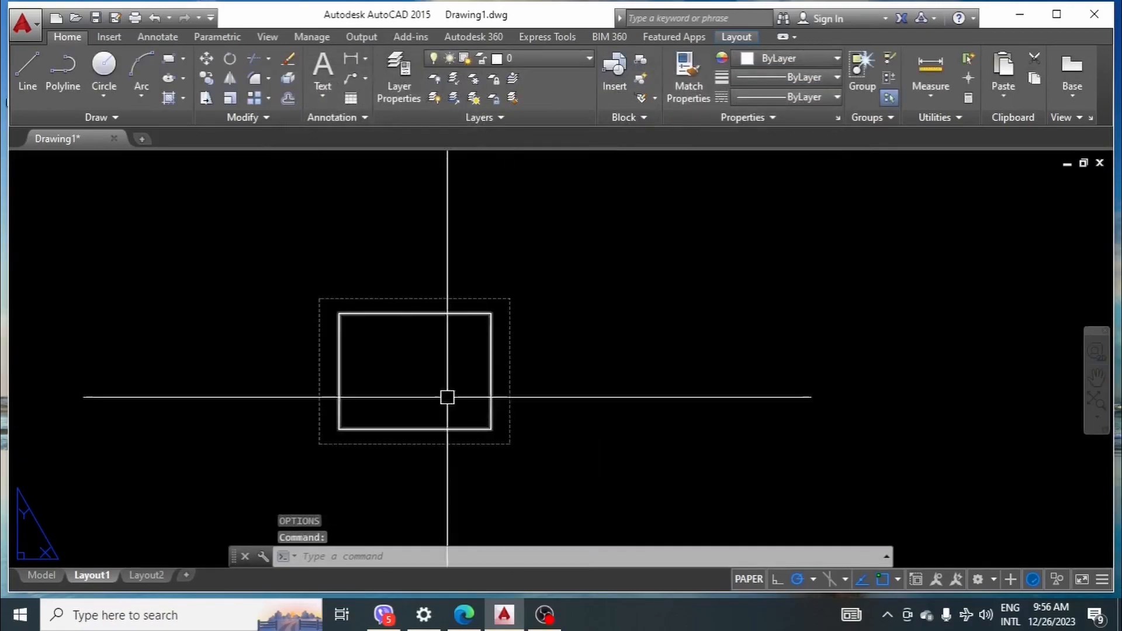
pyautogui.scroll(4, 393, 348)
pyautogui.scroll(-4, 436, 298)
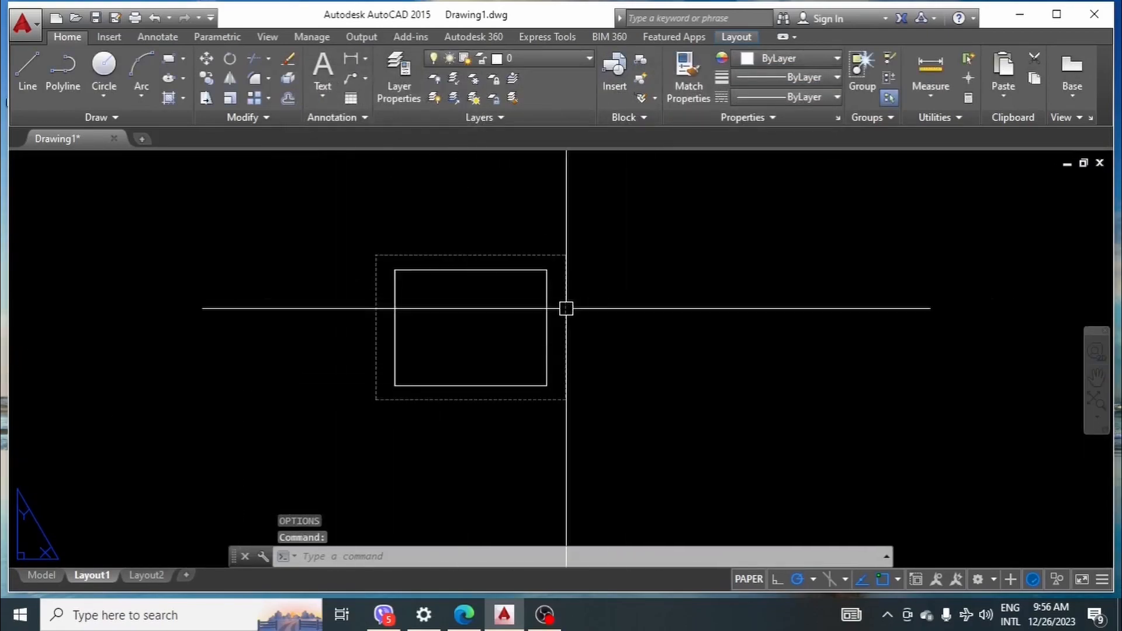
# Switch from Layout1 back to model space.
pyautogui.click(44, 574)
pyautogui.scroll(2, 575, 330)
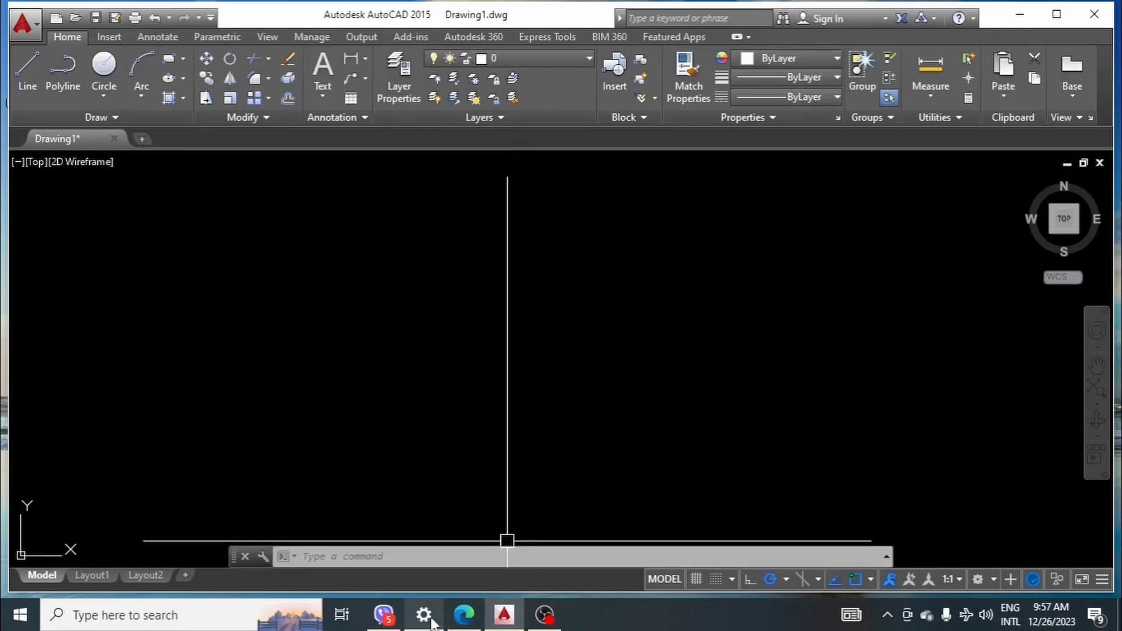
# Switch to the AUTOCAD SET UP Notion page in Edge, expand COMMAND, review the planned command aliases, and return to AutoCAD.
pyautogui.click(464, 615)
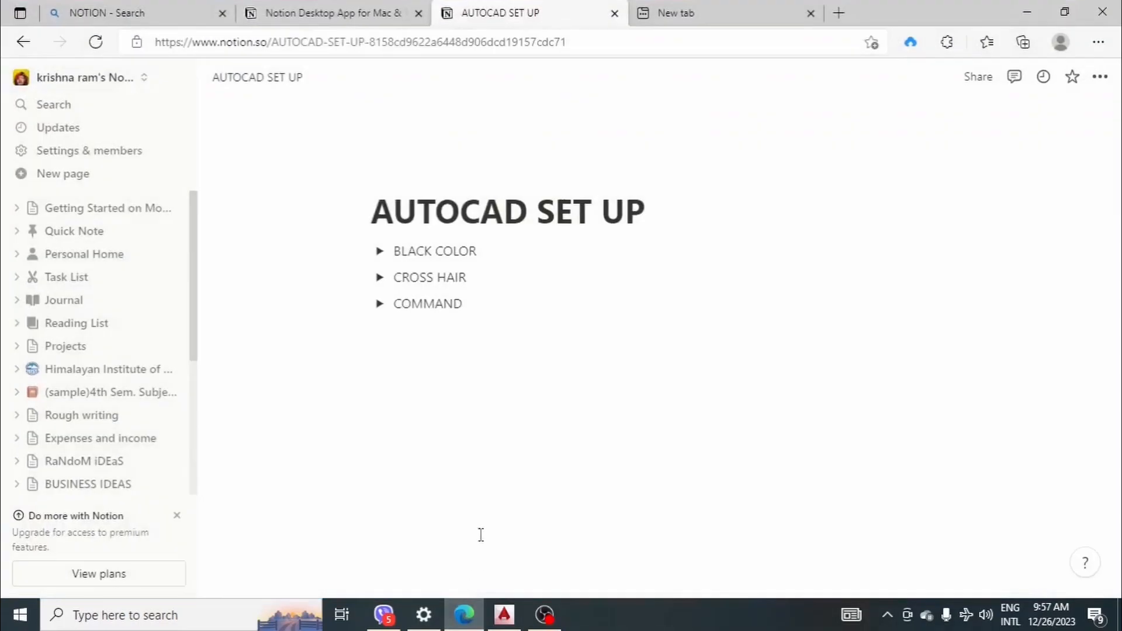
pyautogui.click(378, 304)
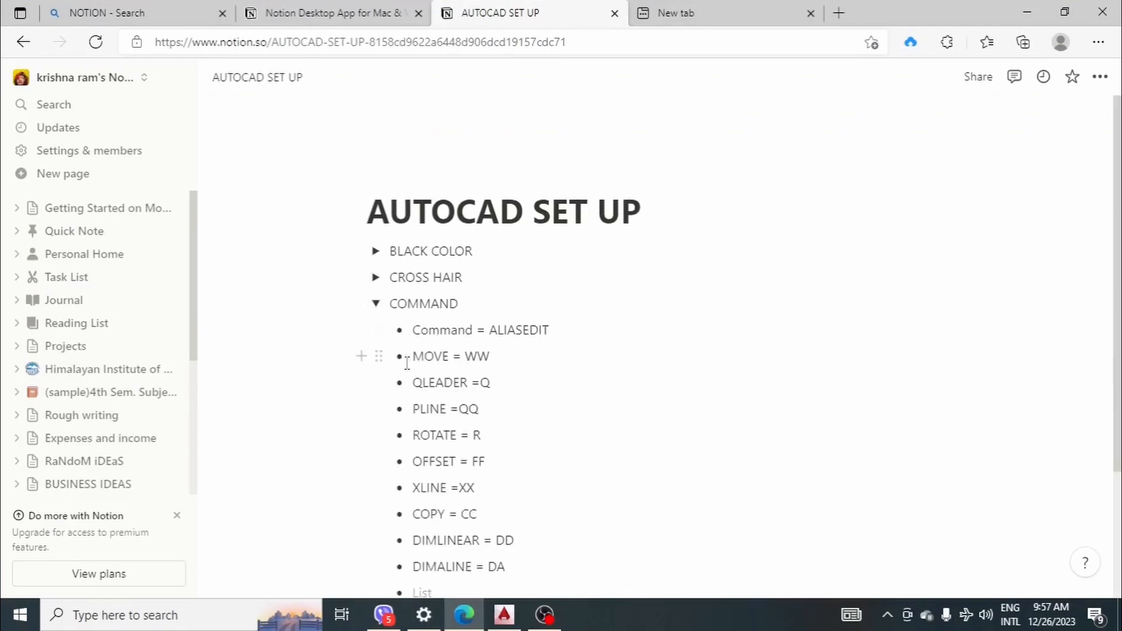
pyautogui.scroll(-1, 411, 367)
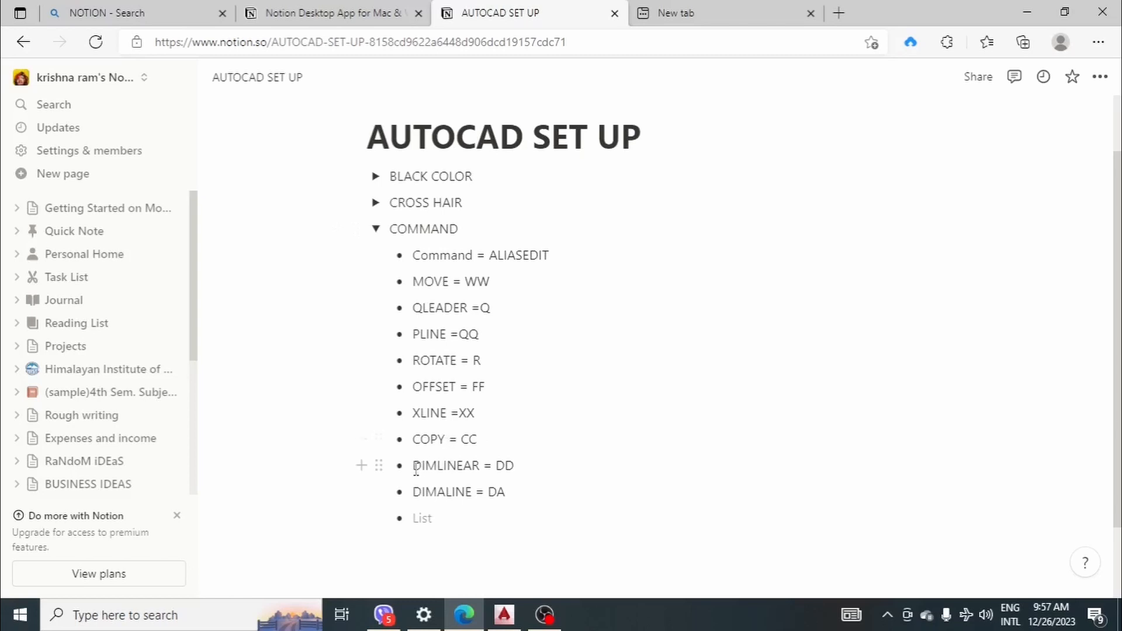
pyautogui.scroll(-2, 501, 468)
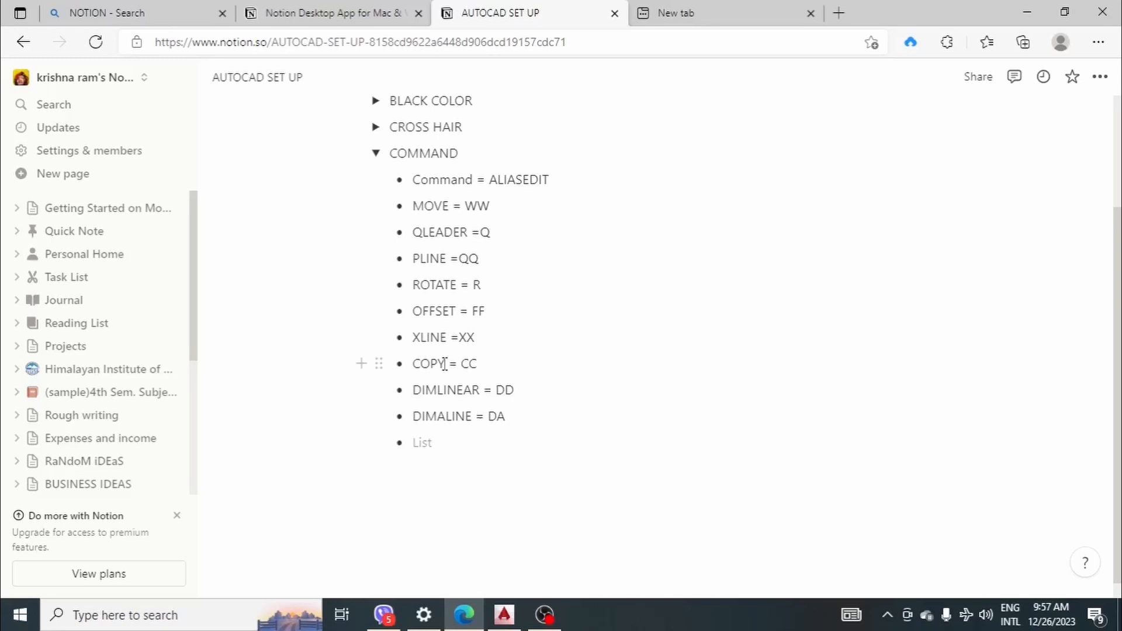
pyautogui.scroll(4, 449, 432)
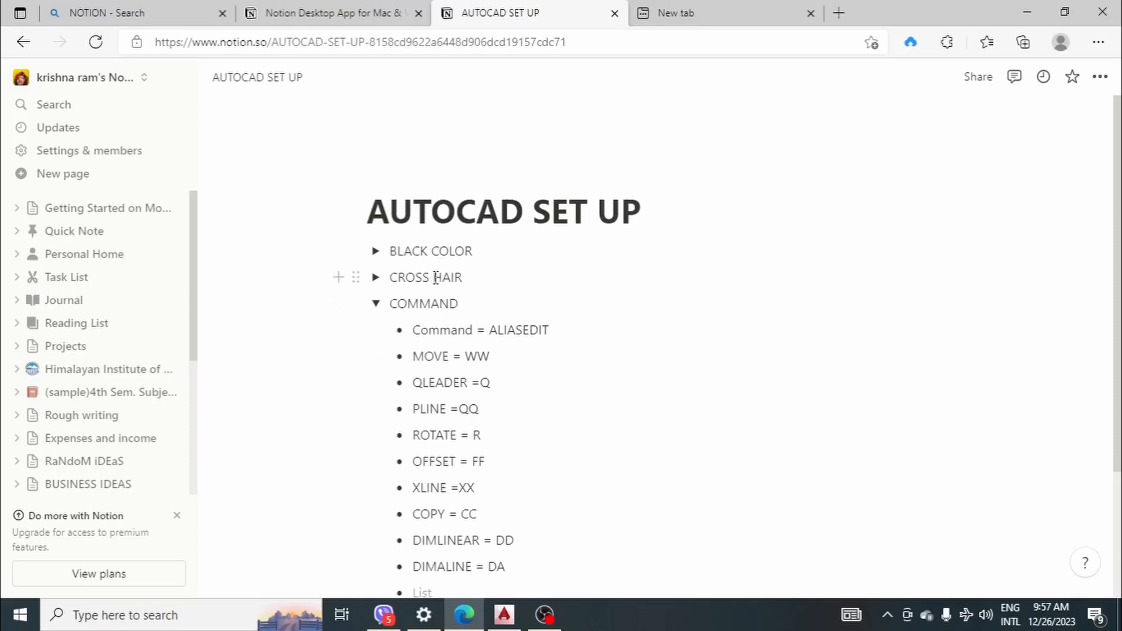
pyautogui.scroll(-3, 433, 288)
pyautogui.scroll(1, 434, 288)
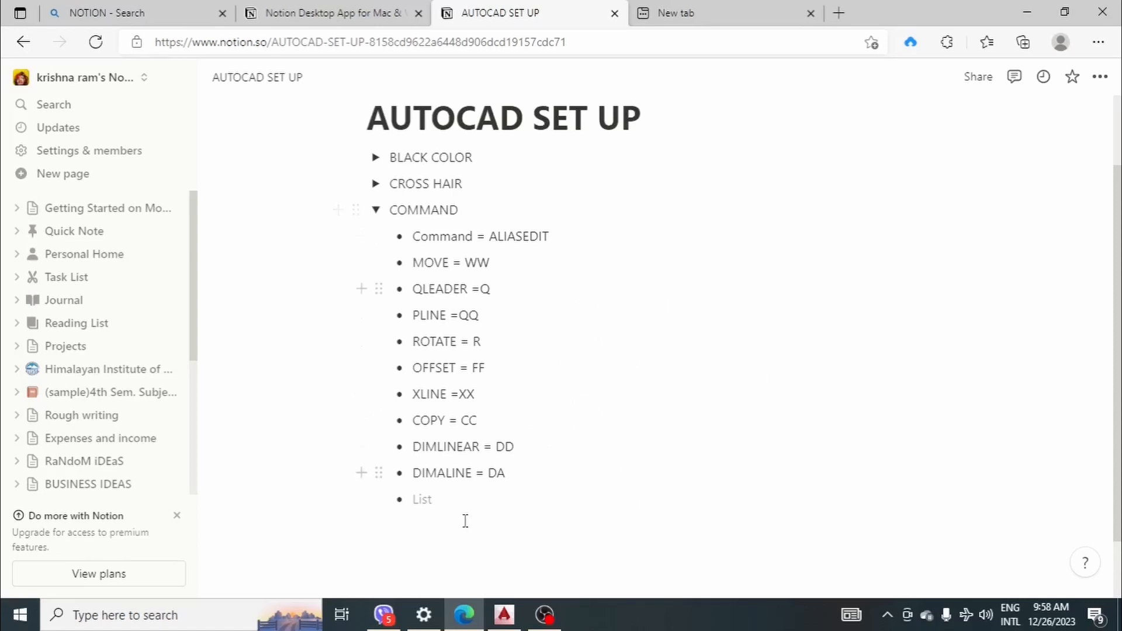
pyautogui.click(1032, 11)
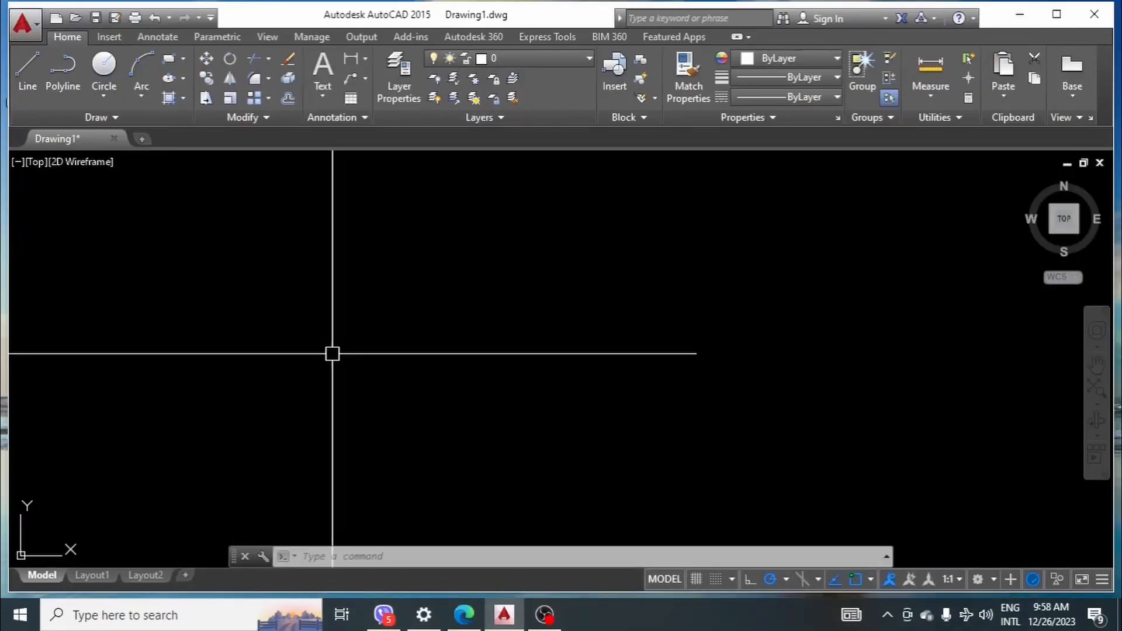
# Run the ALIASEDIT command to bring up the AutoCAD Alias Editor.
pyautogui.write('A')
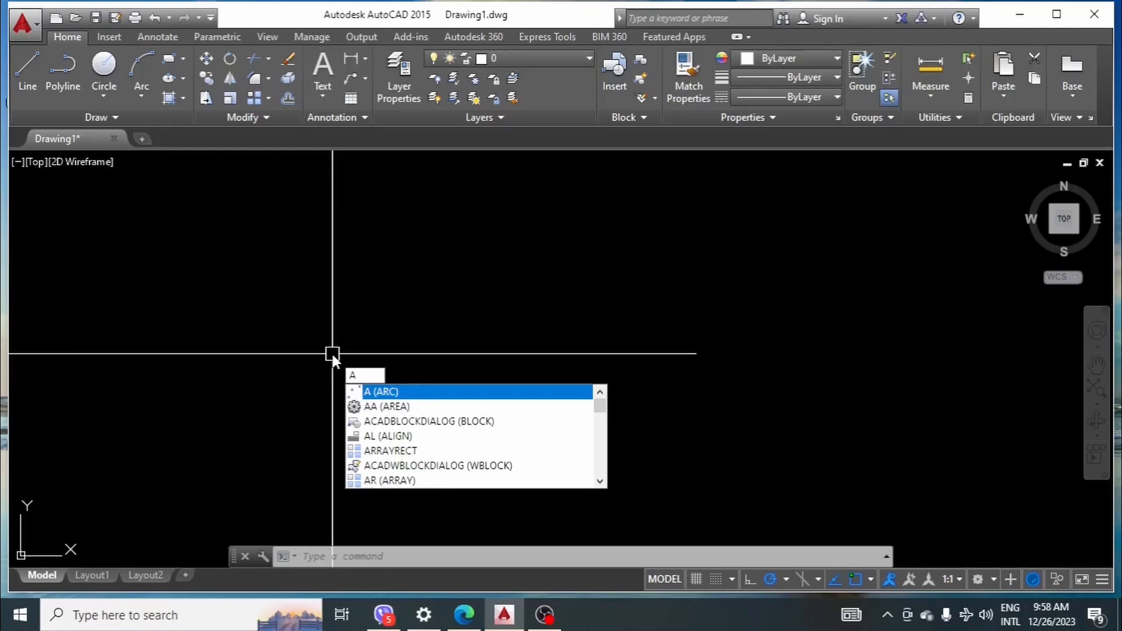
pyautogui.write('LIAS')
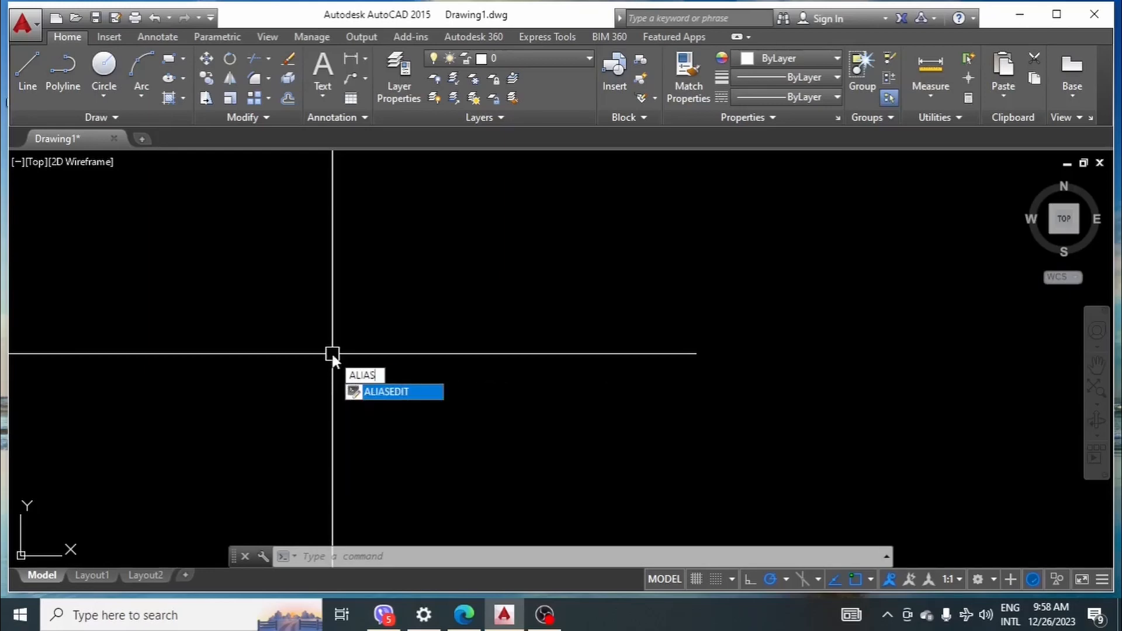
pyautogui.write('EDIT')
pyautogui.press('Return')
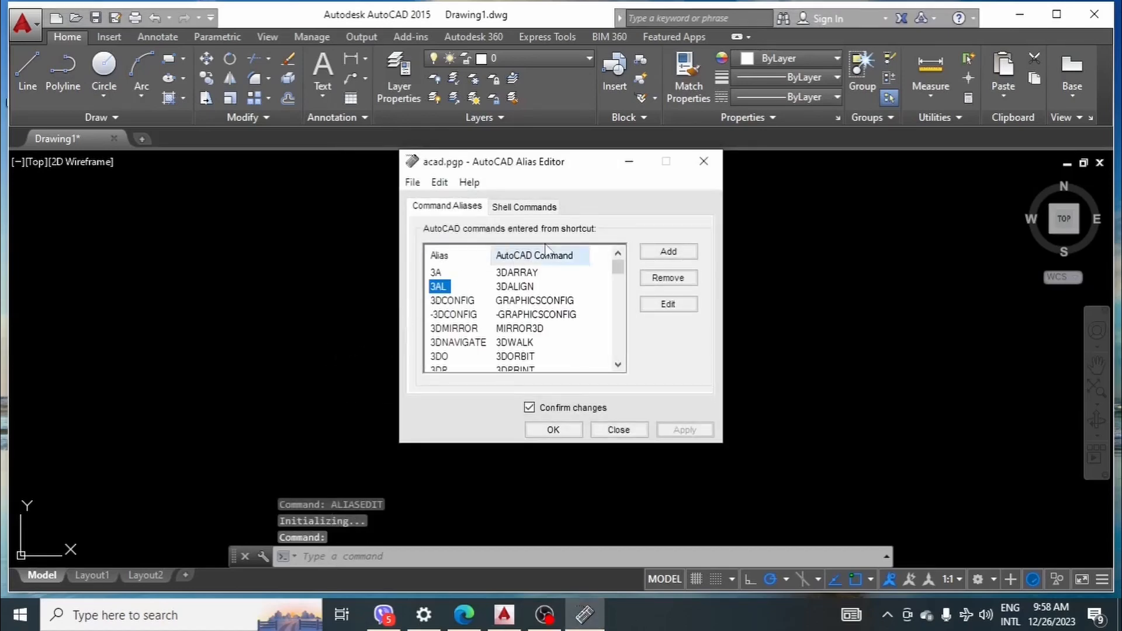
pyautogui.moveTo(476, 169); pyautogui.dragTo(484, 169)
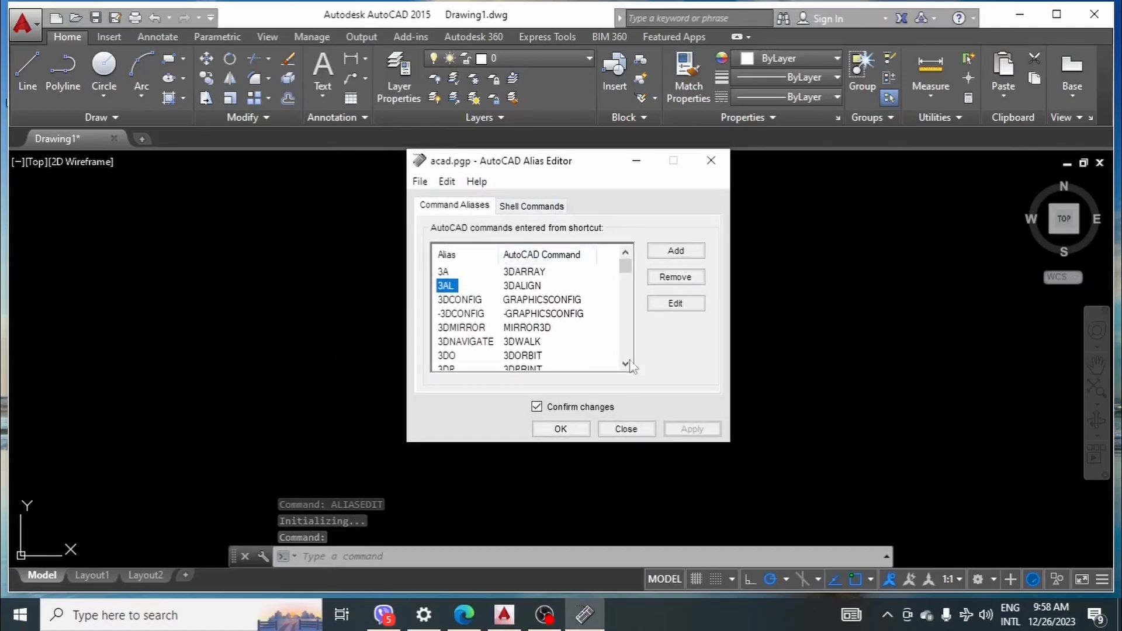
# Add a new command alias QQ for the PLINE command.
pyautogui.click(676, 252)
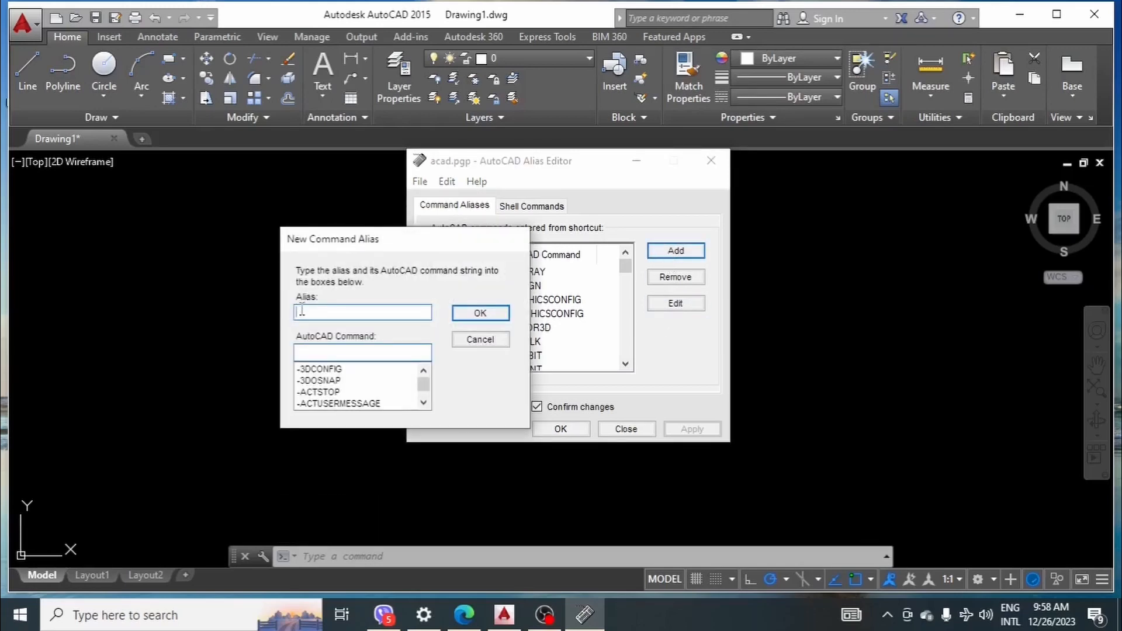
pyautogui.click(309, 353)
pyautogui.write('PLIE')
pyautogui.press('BackSpace')
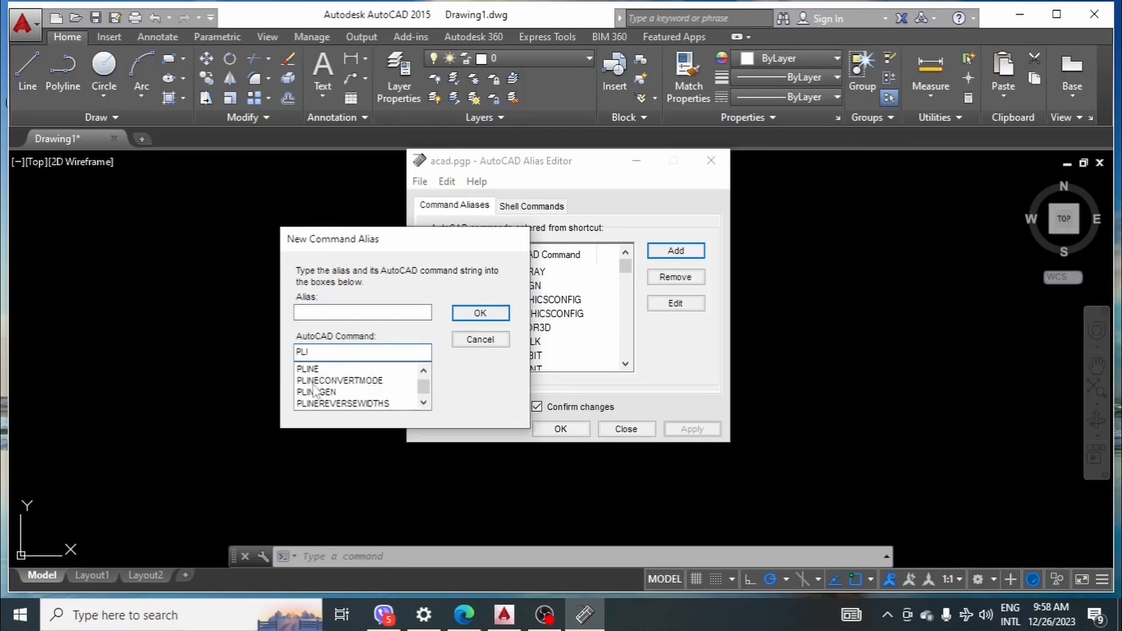
pyautogui.click(309, 369)
pyautogui.click(321, 314)
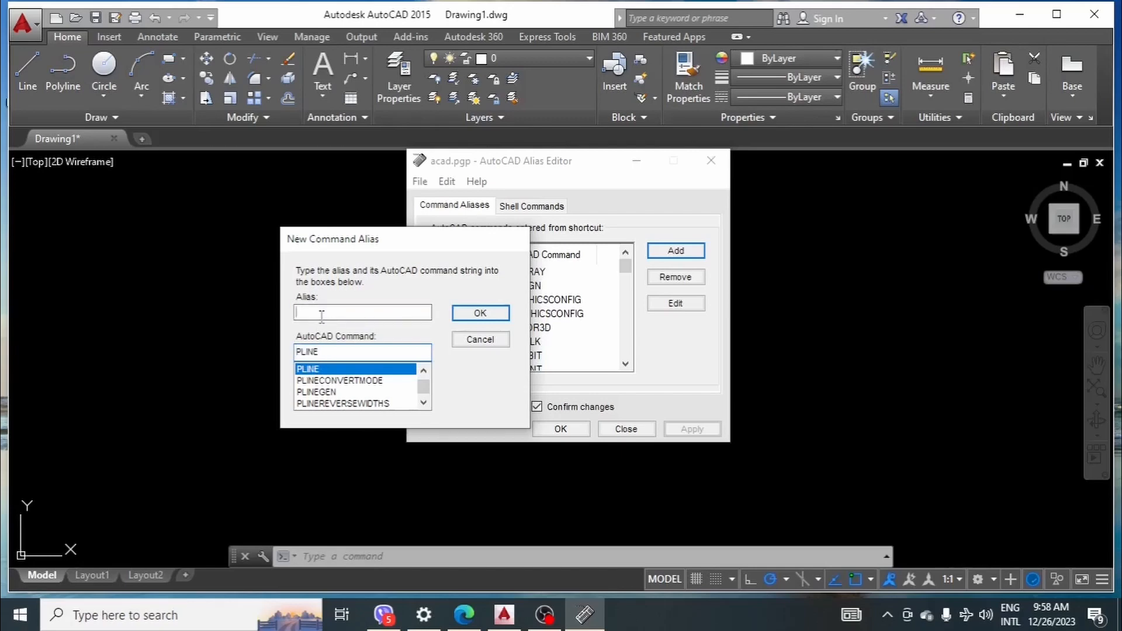
pyautogui.click(479, 315)
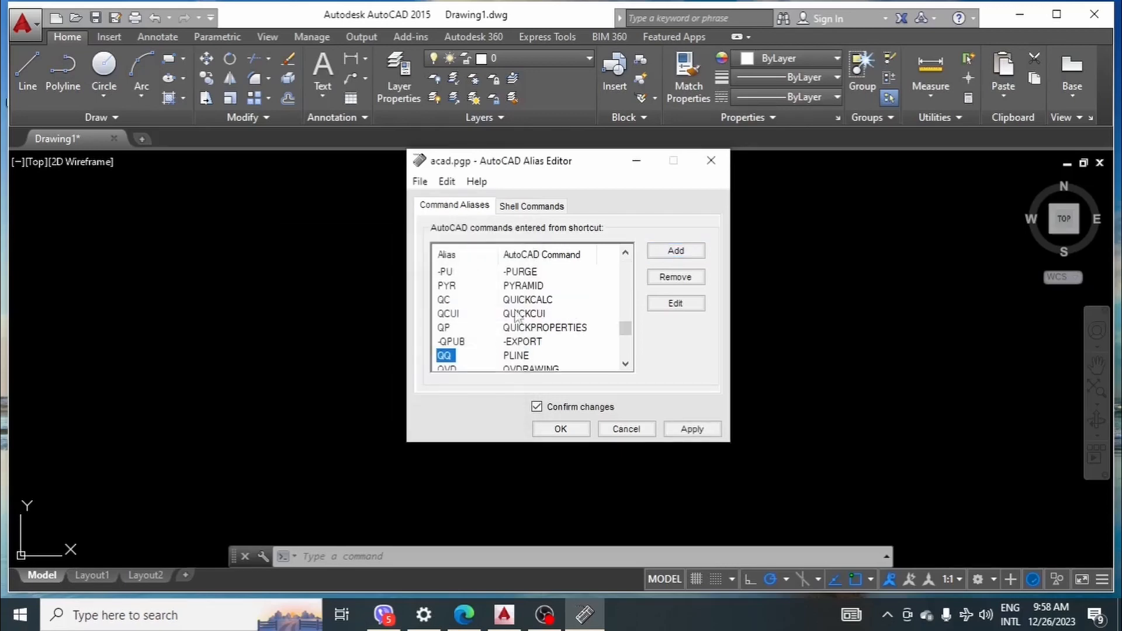
# Add a new command alias Q for the QLEADER command.
pyautogui.click(675, 251)
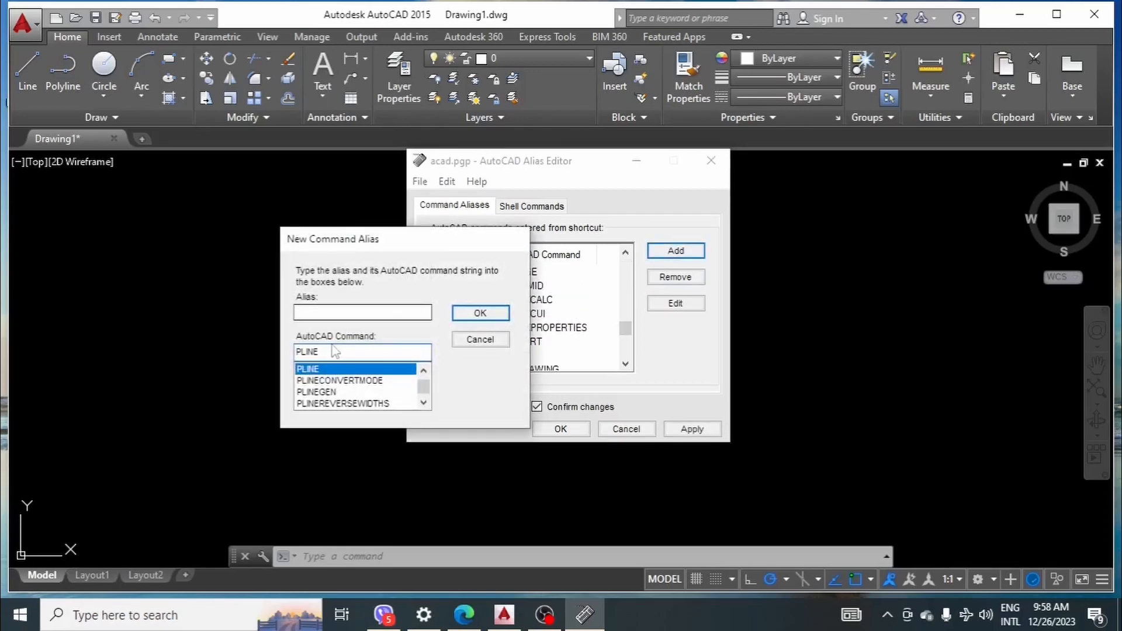
pyautogui.doubleClick(315, 353)
pyautogui.write('QLE')
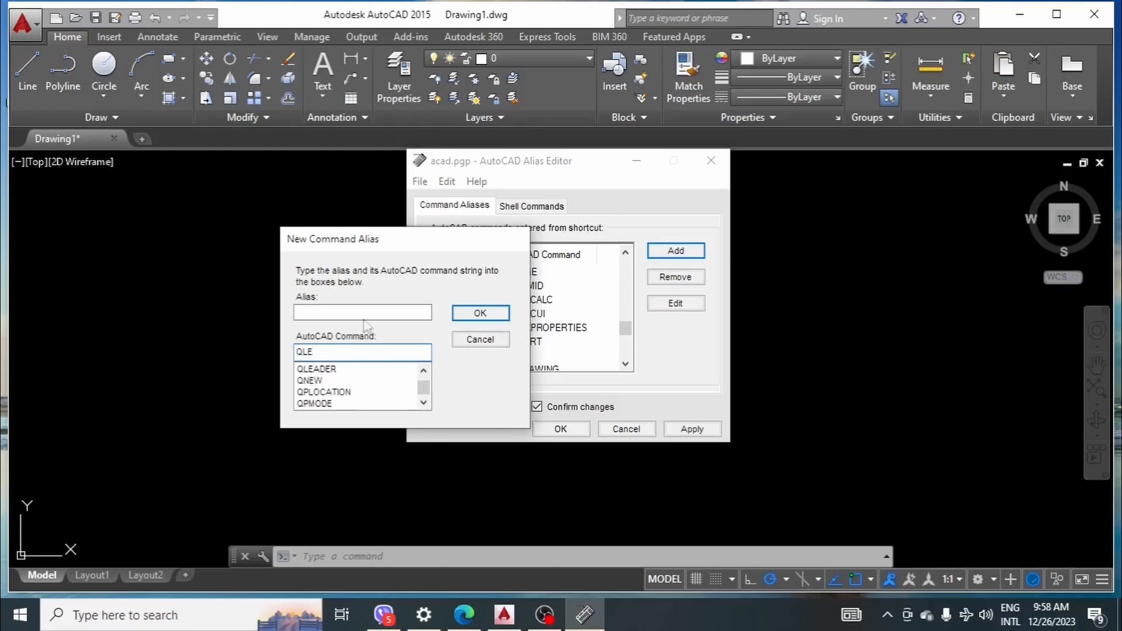
pyautogui.click(322, 369)
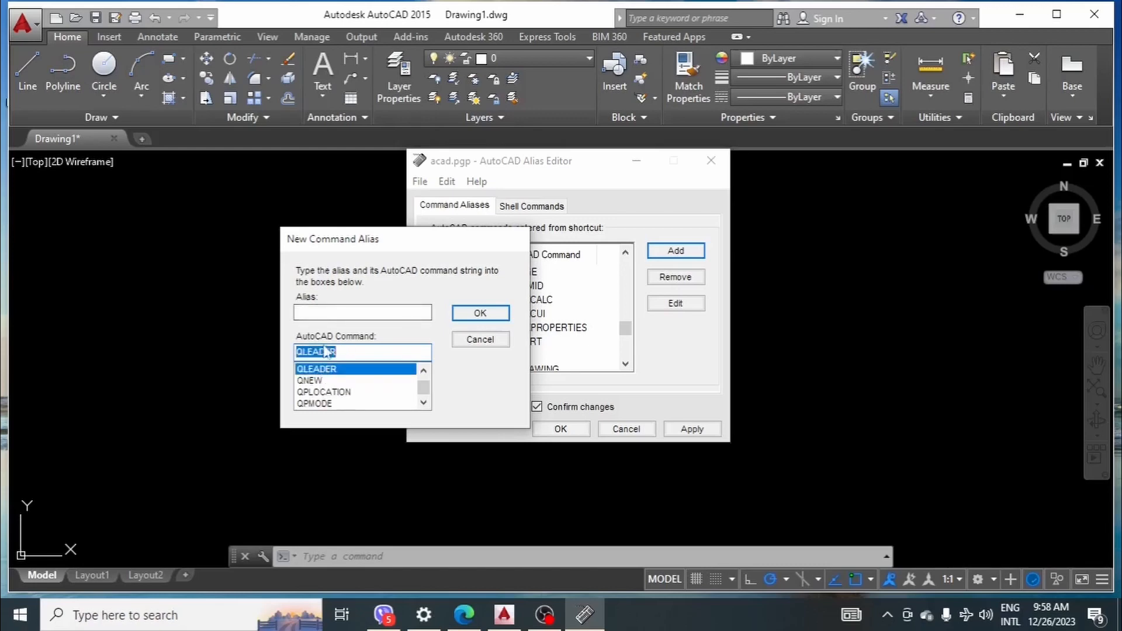
pyautogui.click(327, 312)
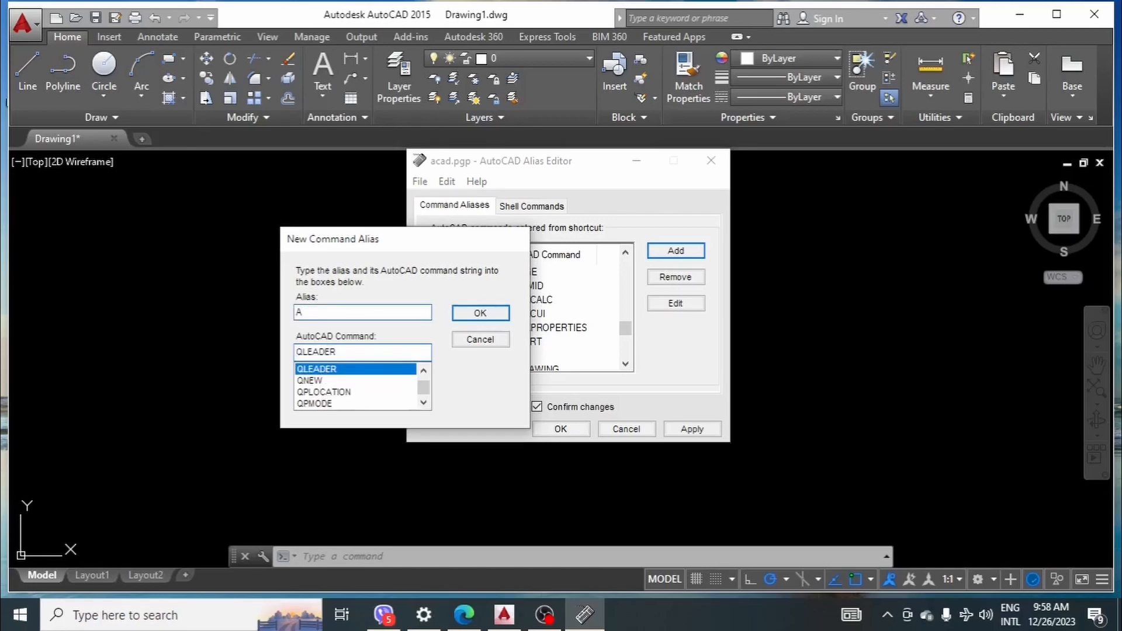
pyautogui.click(477, 314)
# Add a new command alias CC for the COPY command.
pyautogui.click(676, 252)
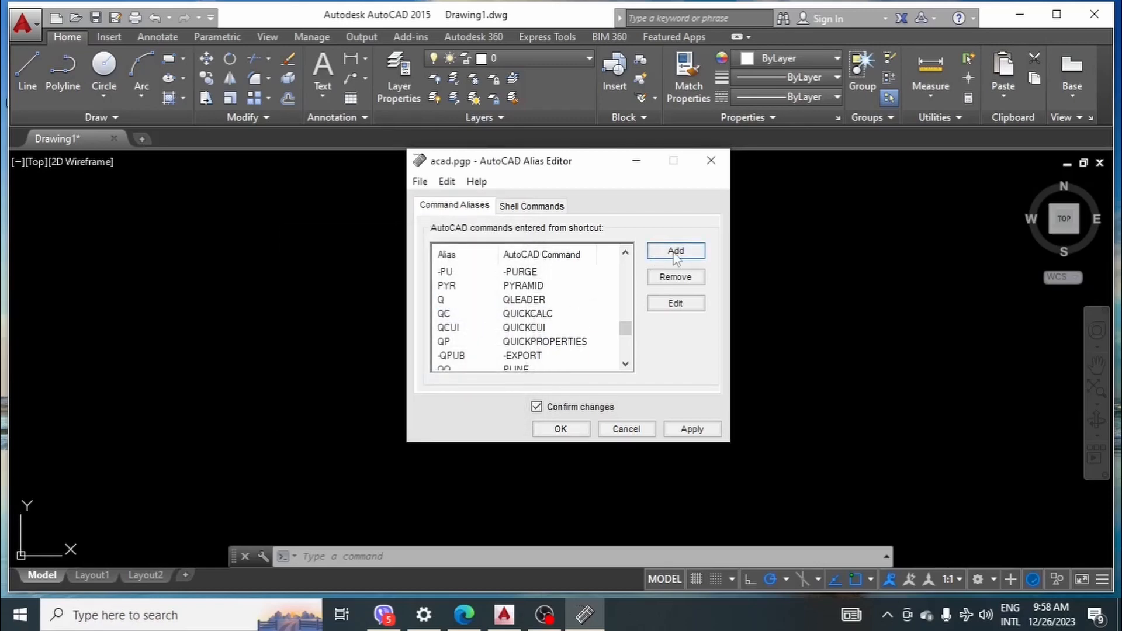
pyautogui.moveTo(356, 351); pyautogui.dragTo(269, 350)
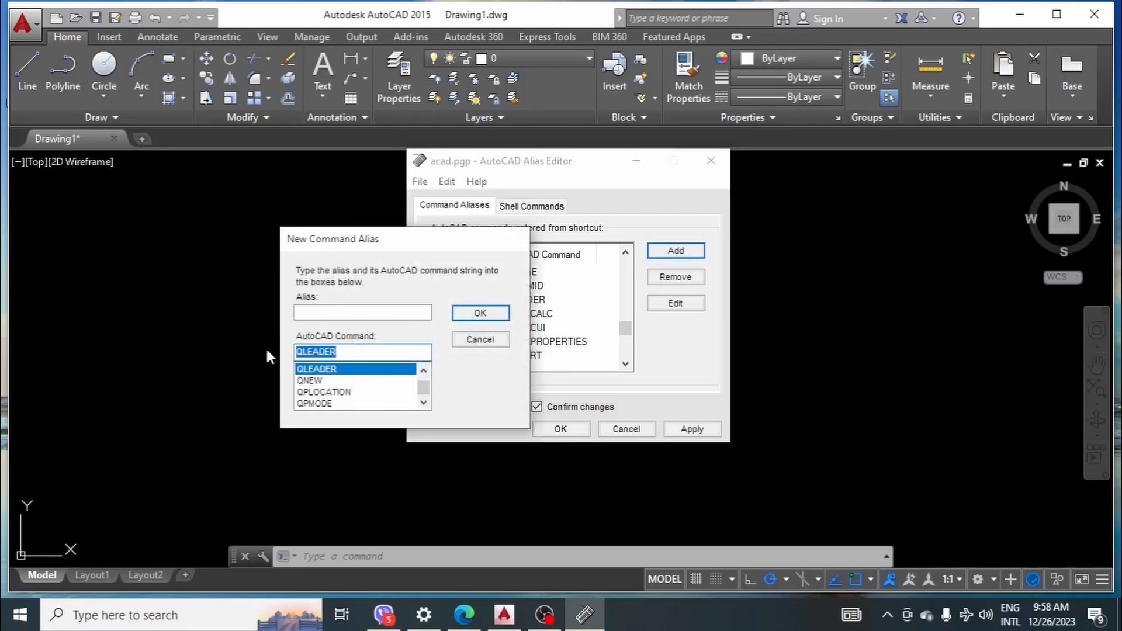
pyautogui.write('COPY')
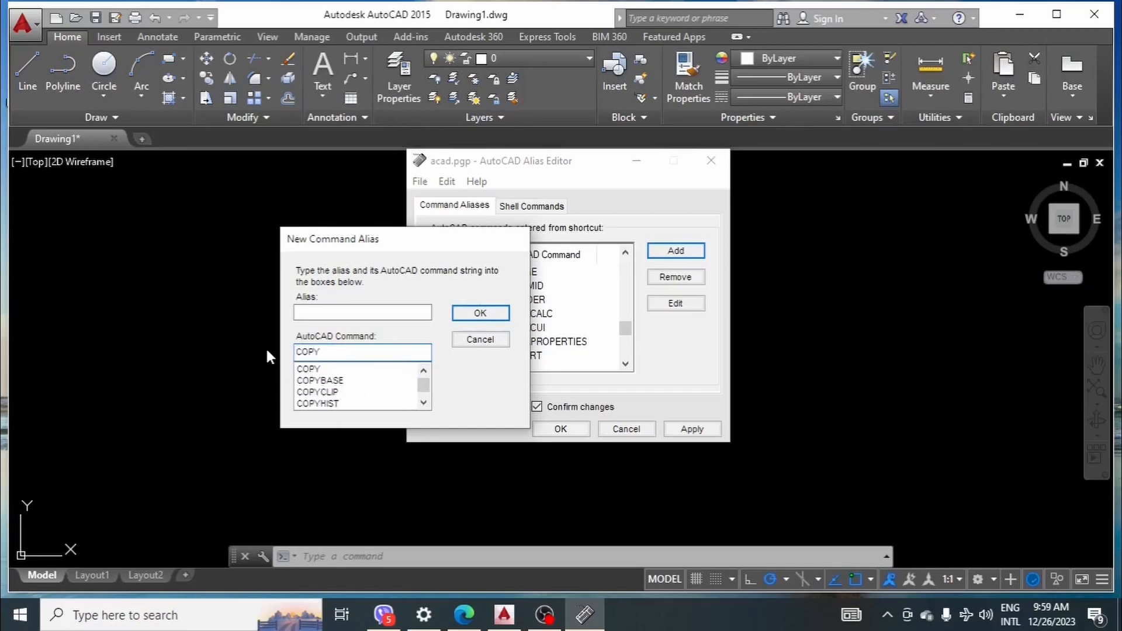
pyautogui.click(324, 369)
pyautogui.click(323, 311)
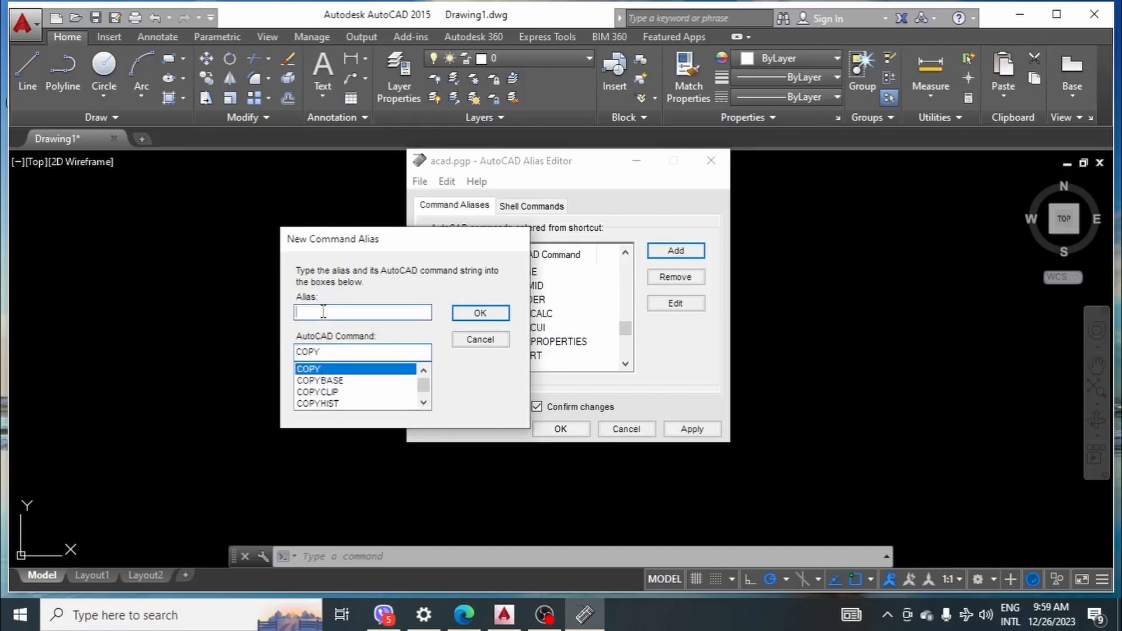
pyautogui.click(477, 314)
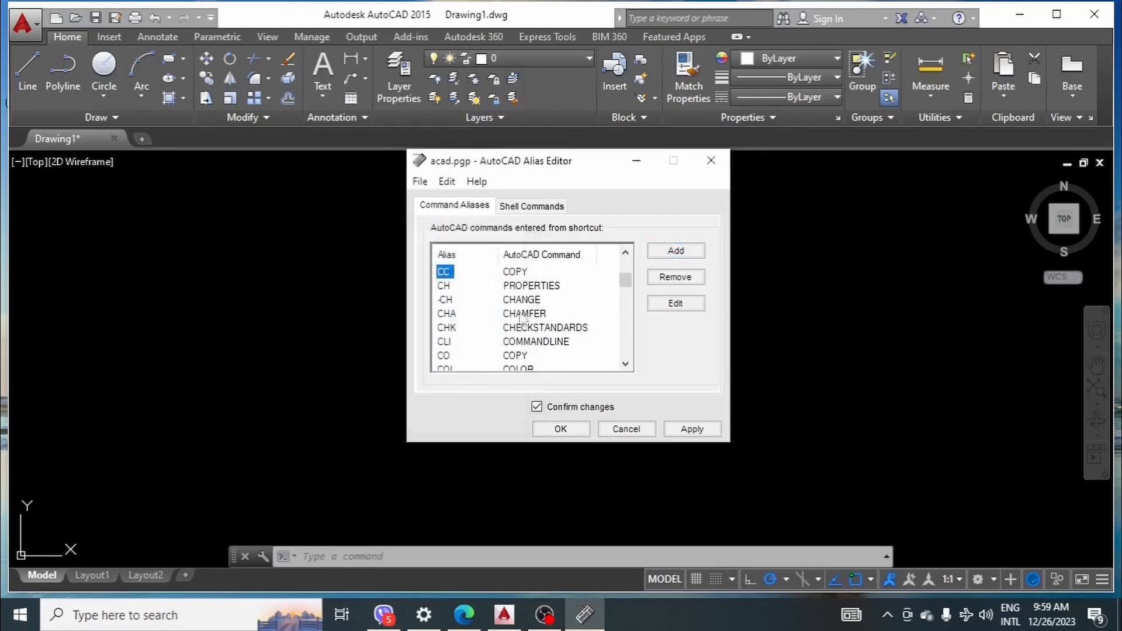
# Add a new command alias WW for the MOVE command.
pyautogui.click(675, 250)
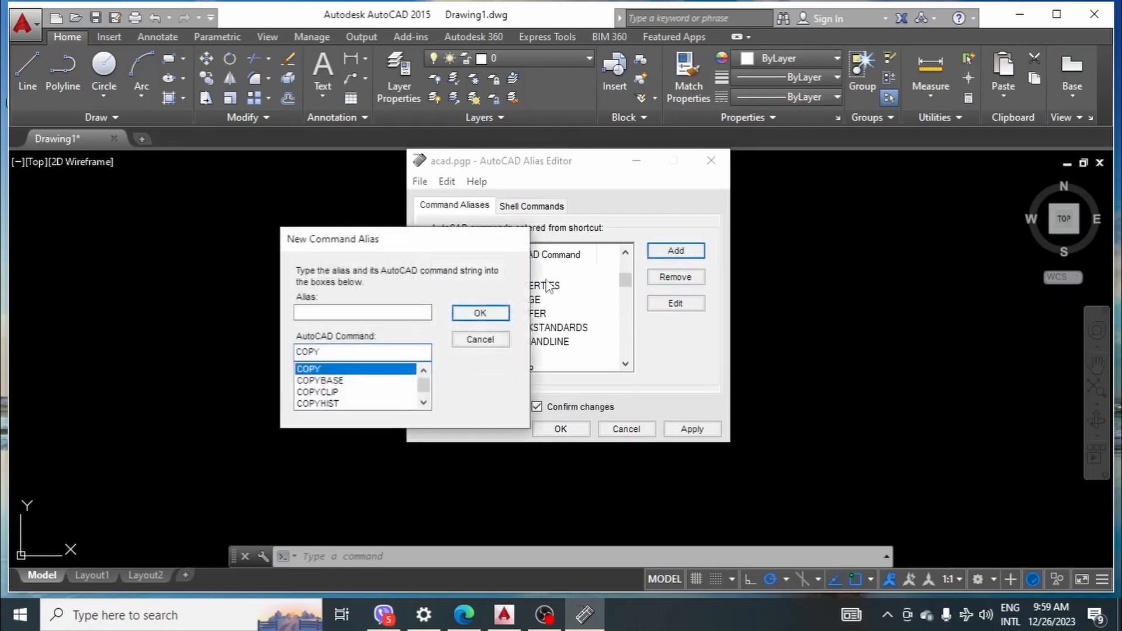
pyautogui.doubleClick(345, 350)
pyautogui.write('MOVE')
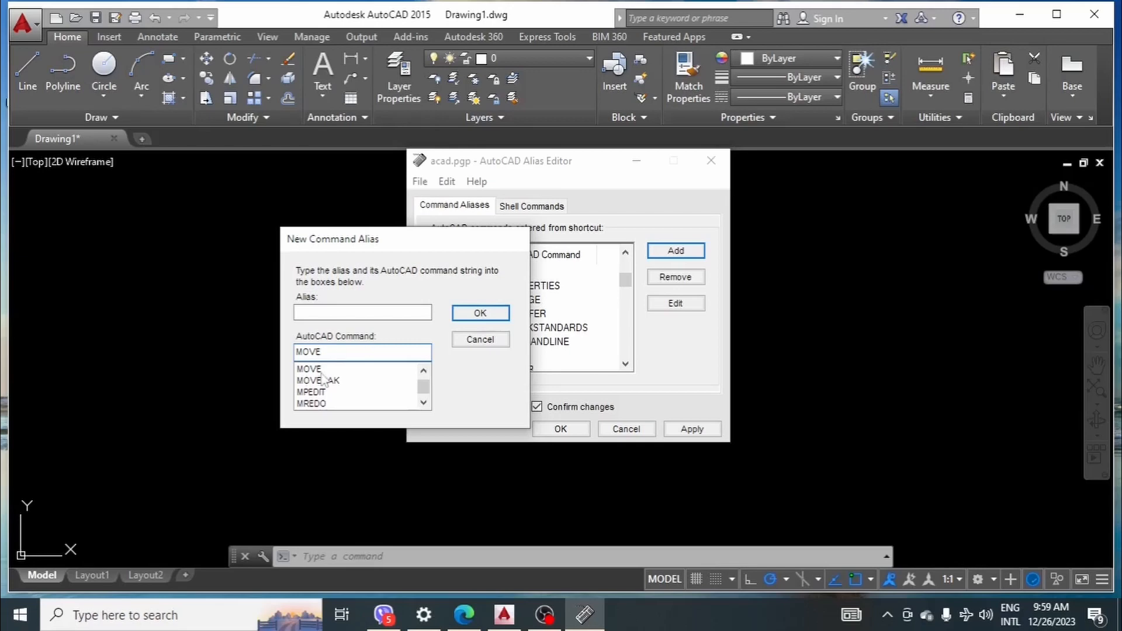
pyautogui.click(321, 373)
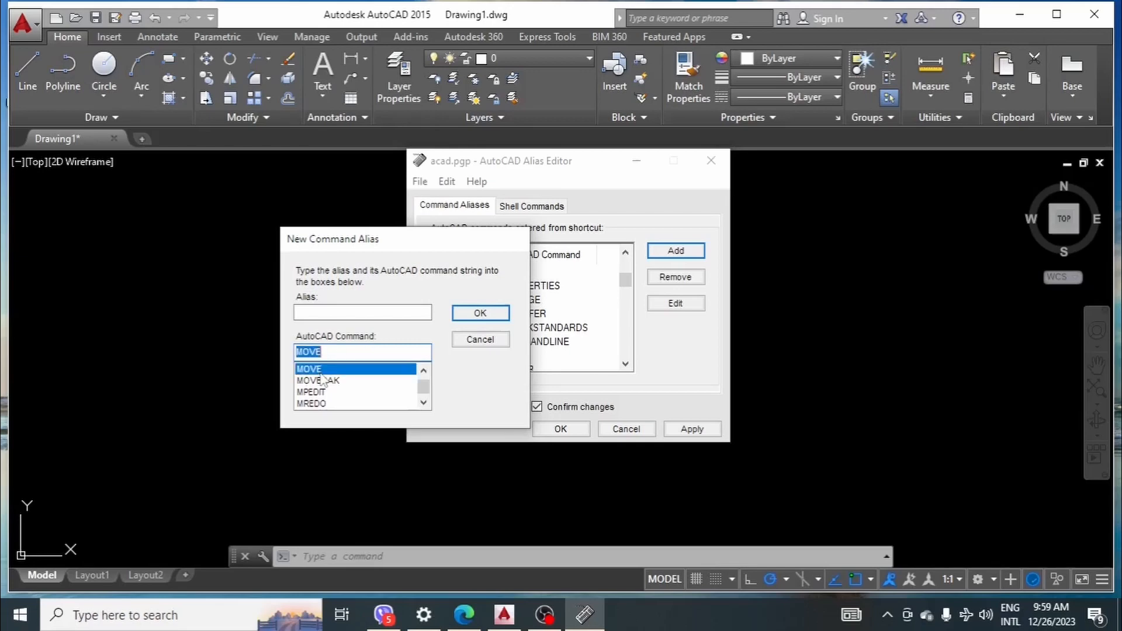
pyautogui.click(377, 314)
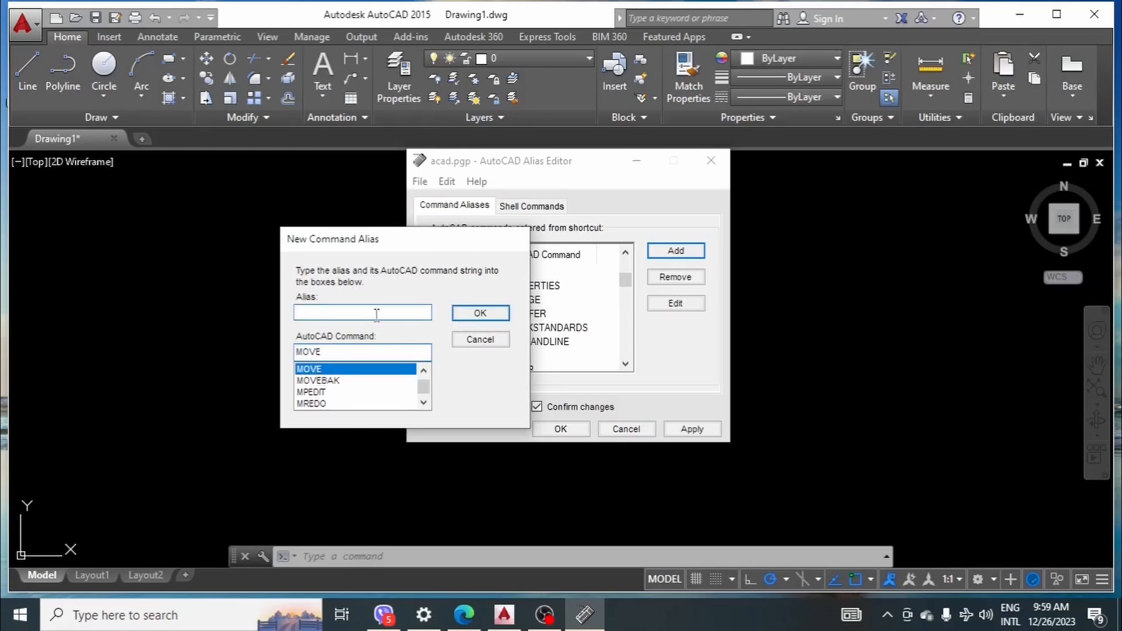
pyautogui.write('WW')
pyautogui.click(480, 313)
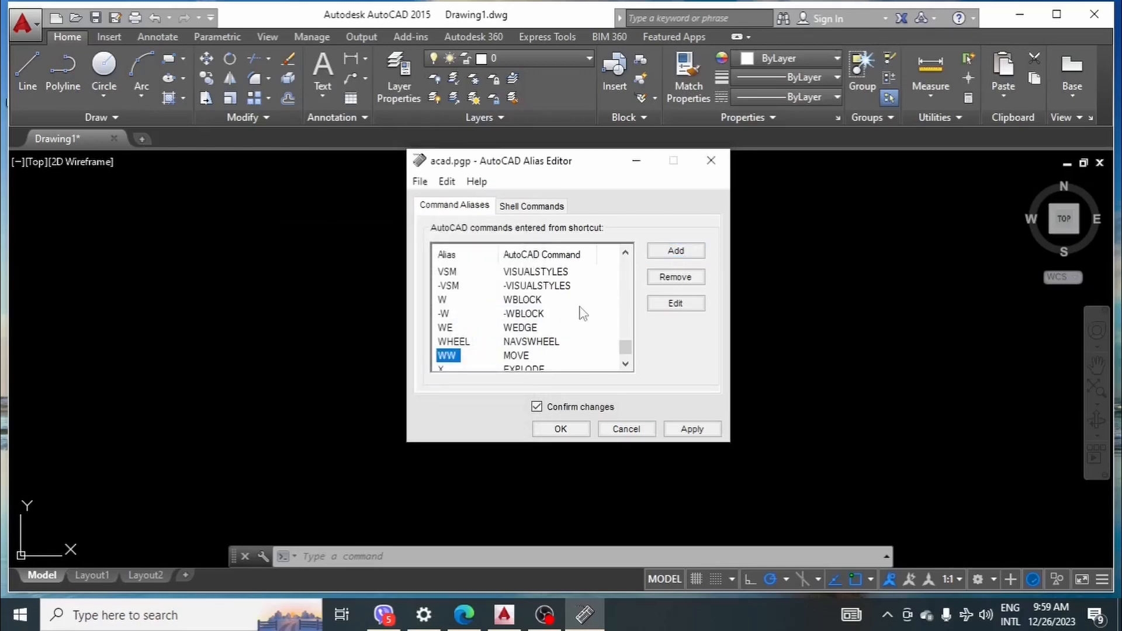
# Check the alias list in the Notion notes and add alias R for the ROTATE command, redefining the existing R alias.
pyautogui.click(676, 251)
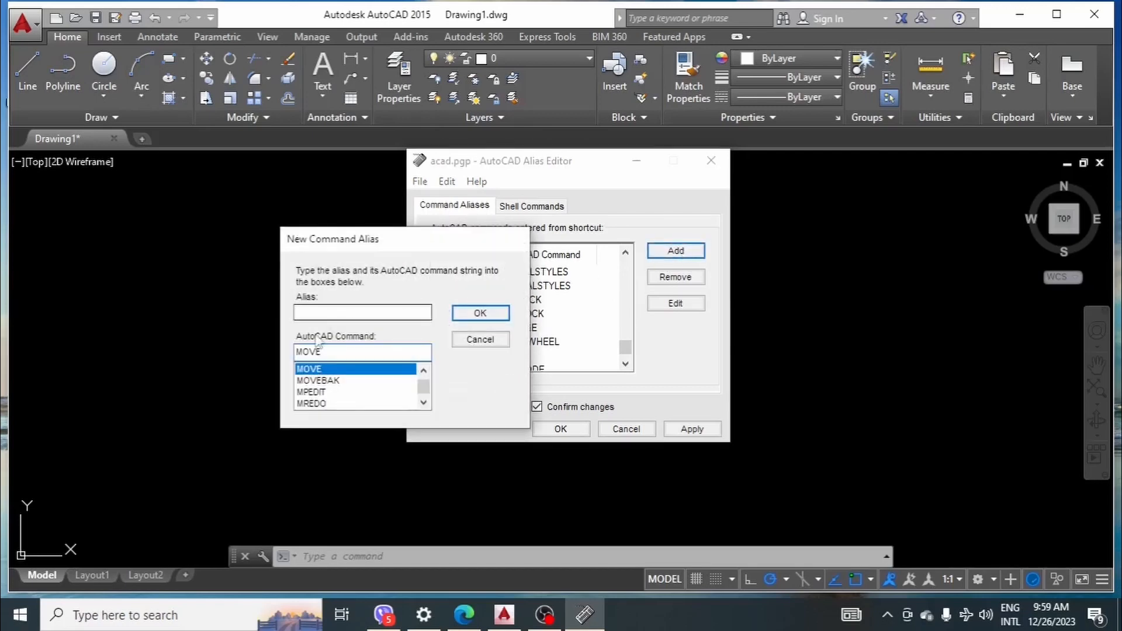
pyautogui.doubleClick(327, 351)
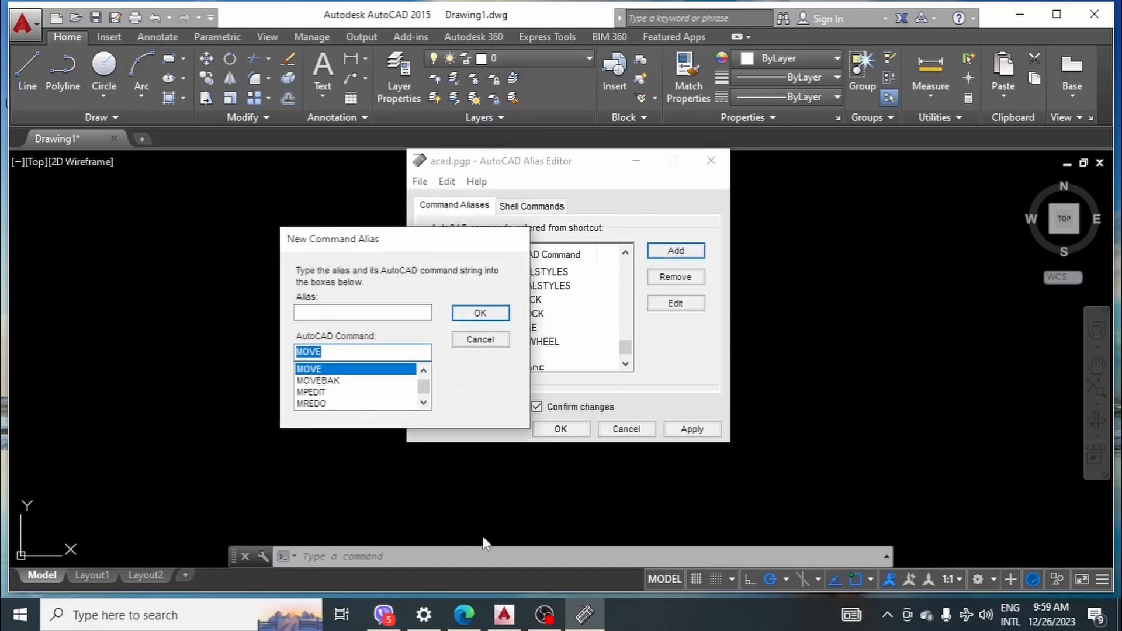
pyautogui.click(465, 617)
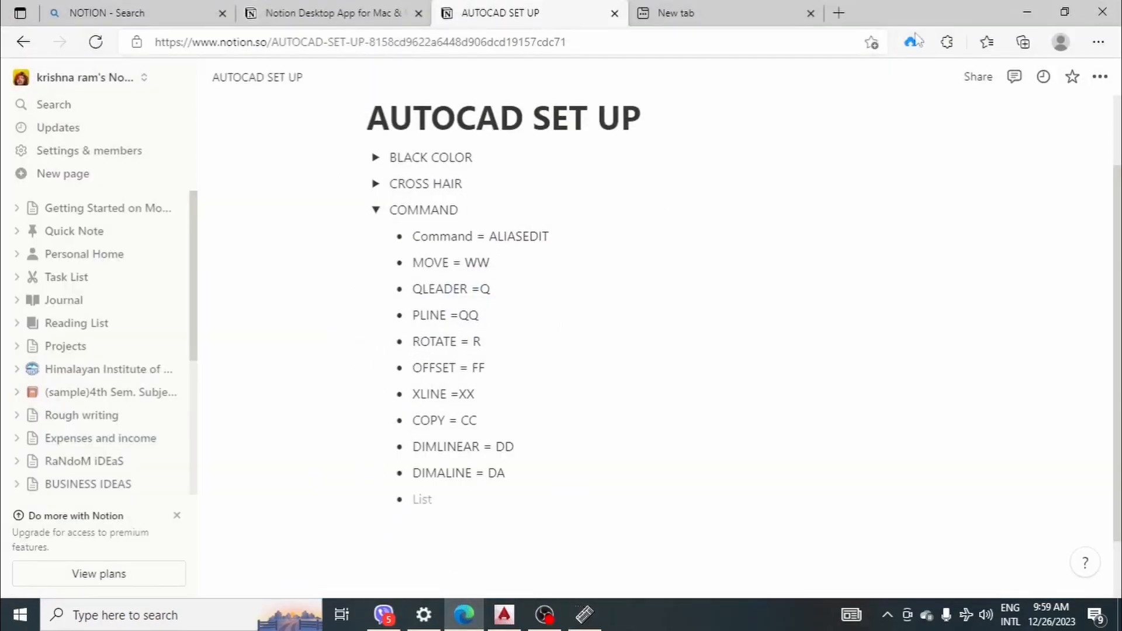
pyautogui.click(1026, 11)
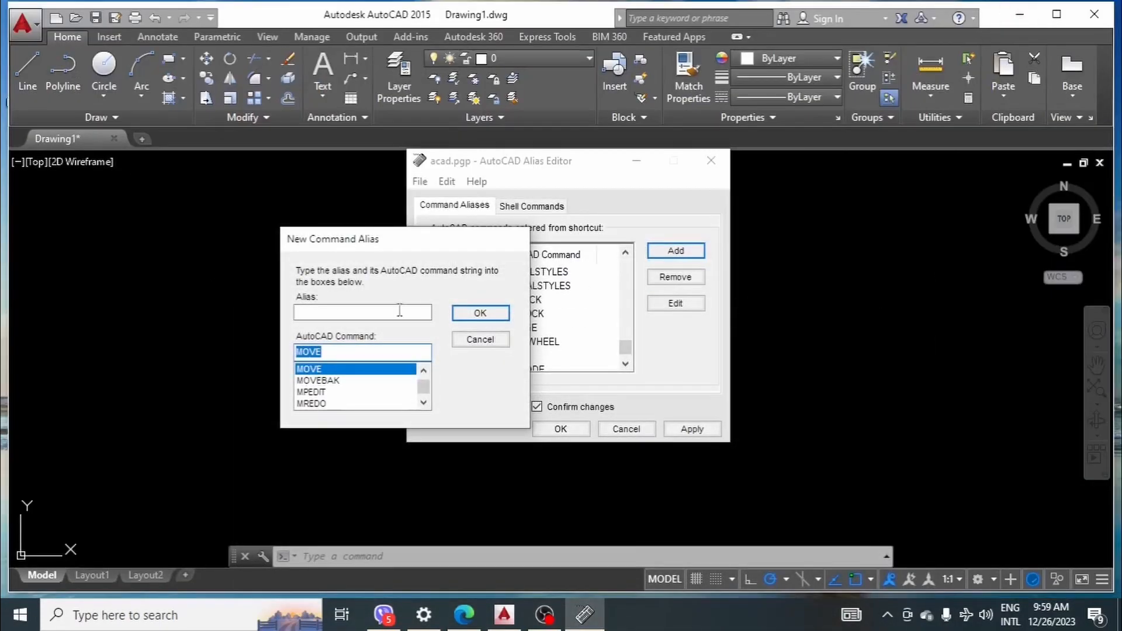
pyautogui.write('ROT')
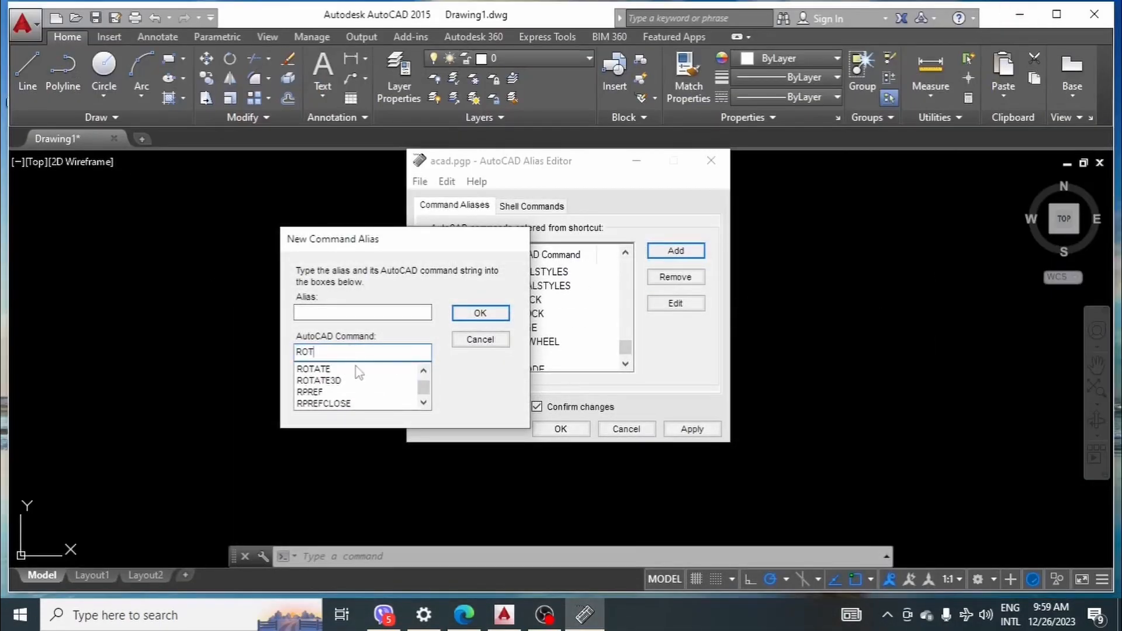
pyautogui.click(358, 370)
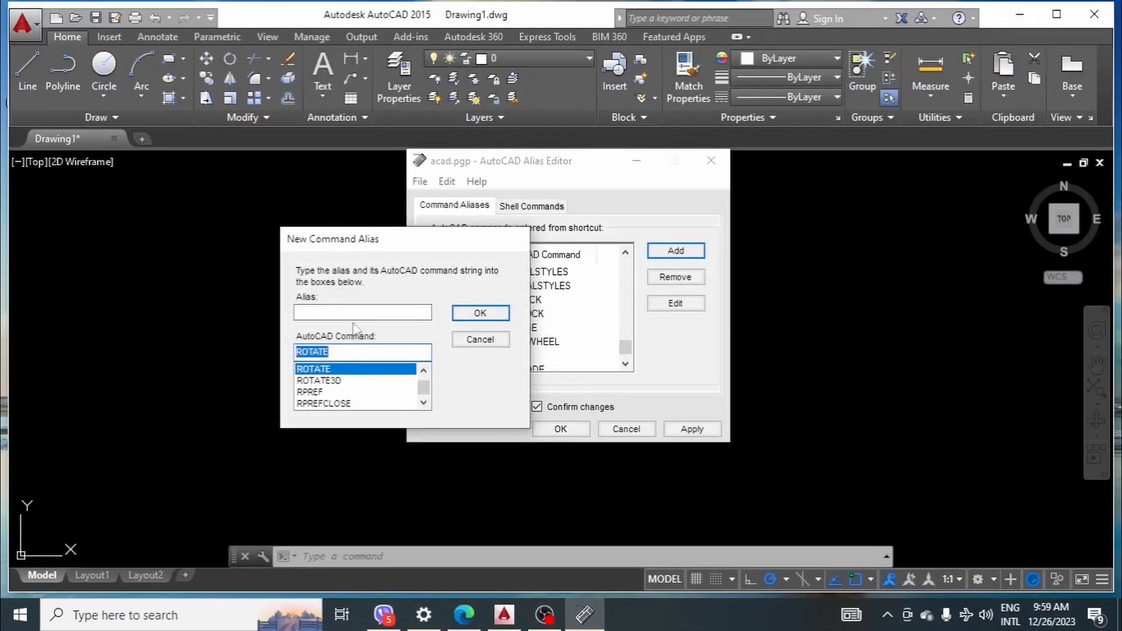
pyautogui.click(355, 313)
pyautogui.write('R')
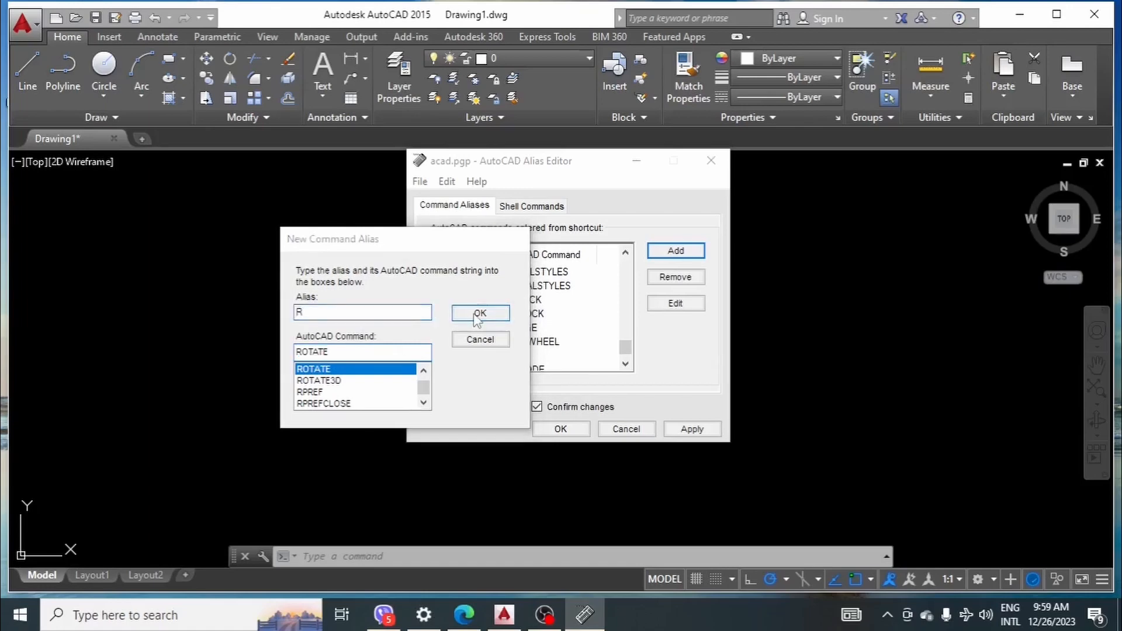
pyautogui.click(478, 315)
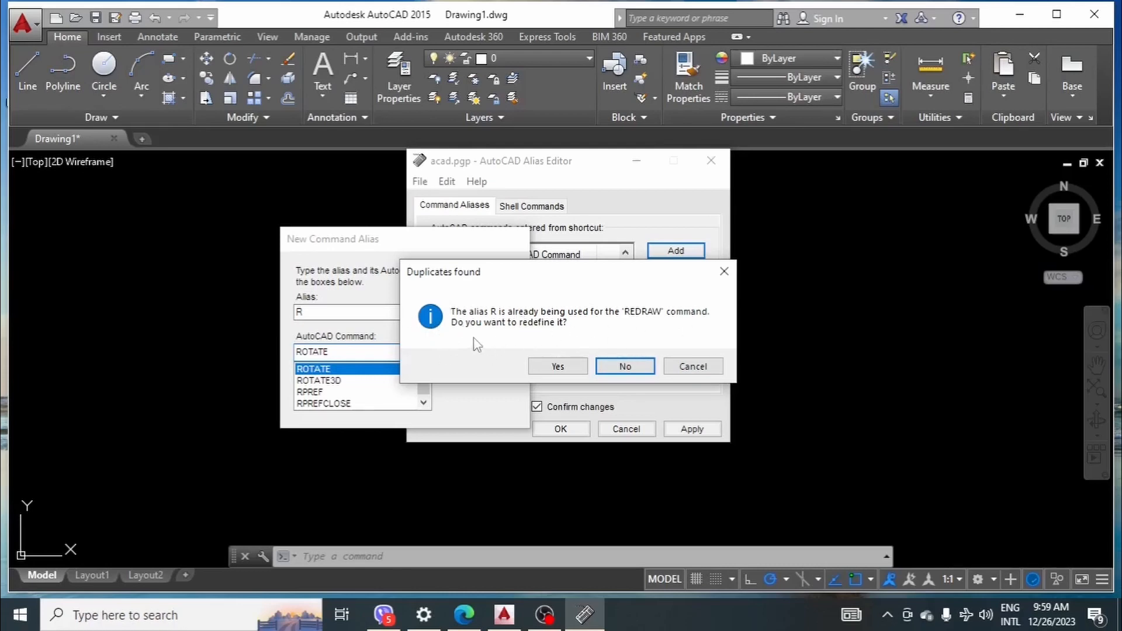
pyautogui.click(552, 366)
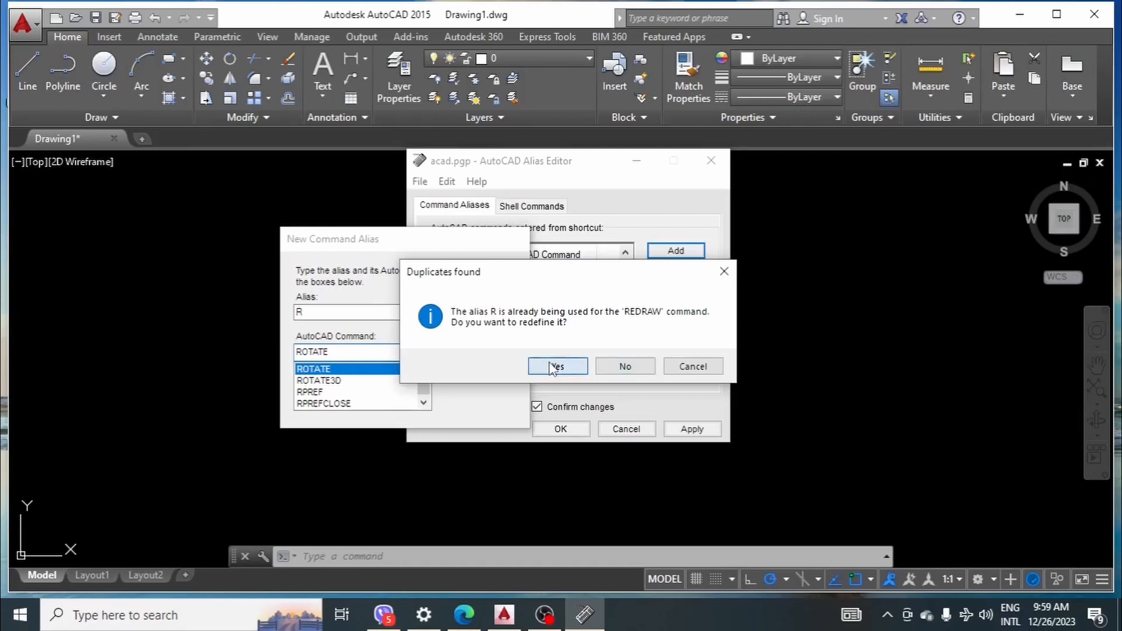
pyautogui.click(613, 358)
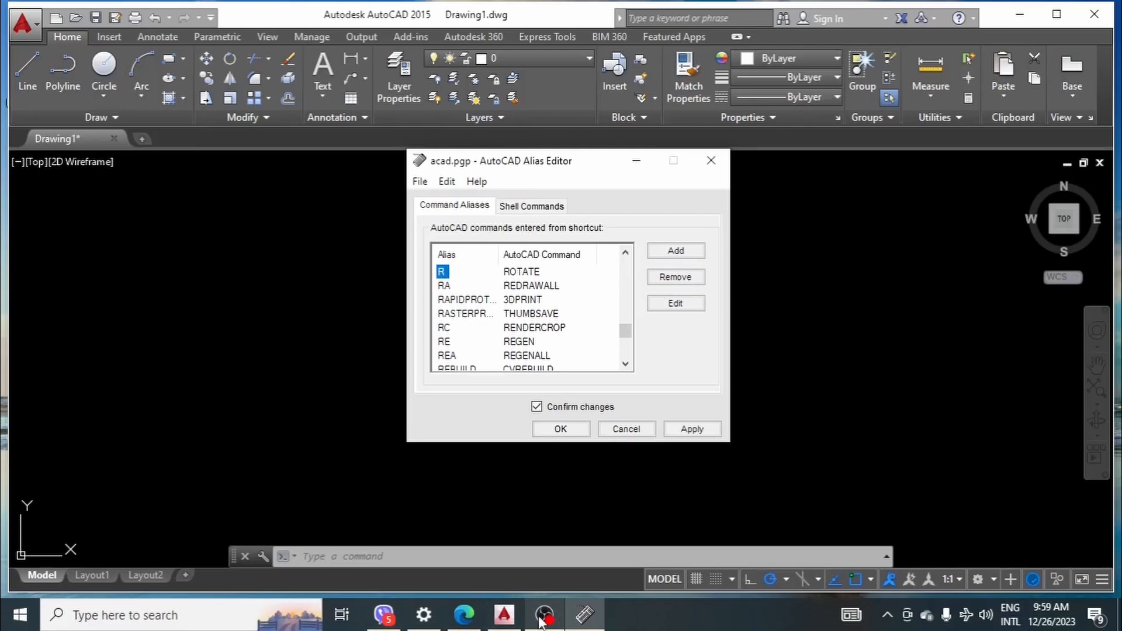
# Consult the Notion alias list again and add a new command alias FF for the OFFSET command.
pyautogui.click(468, 623)
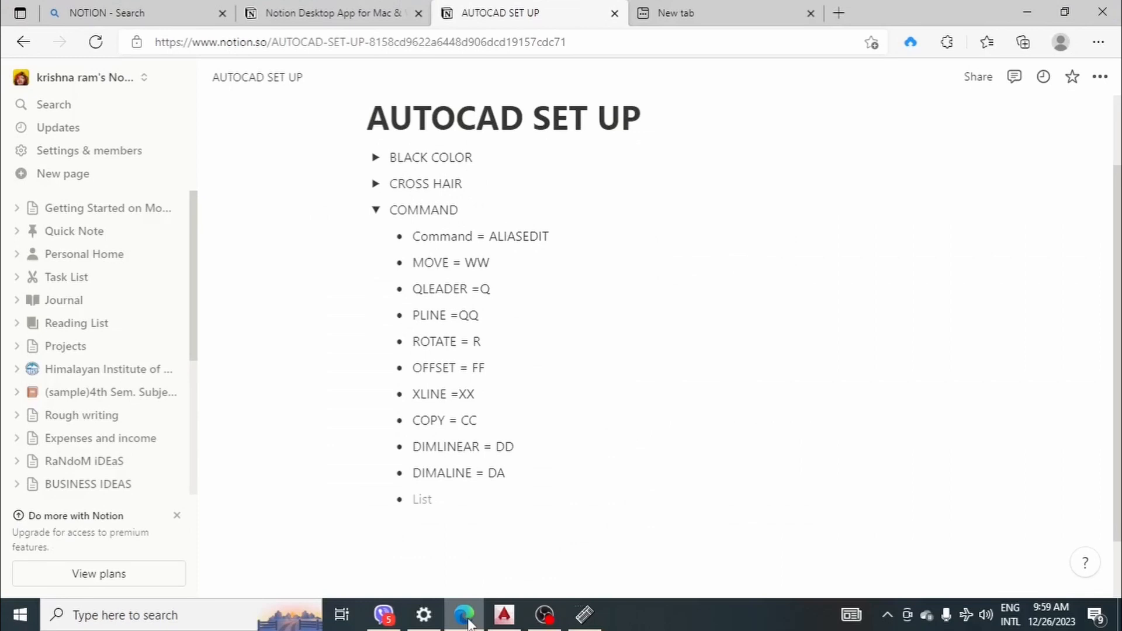
pyautogui.click(468, 623)
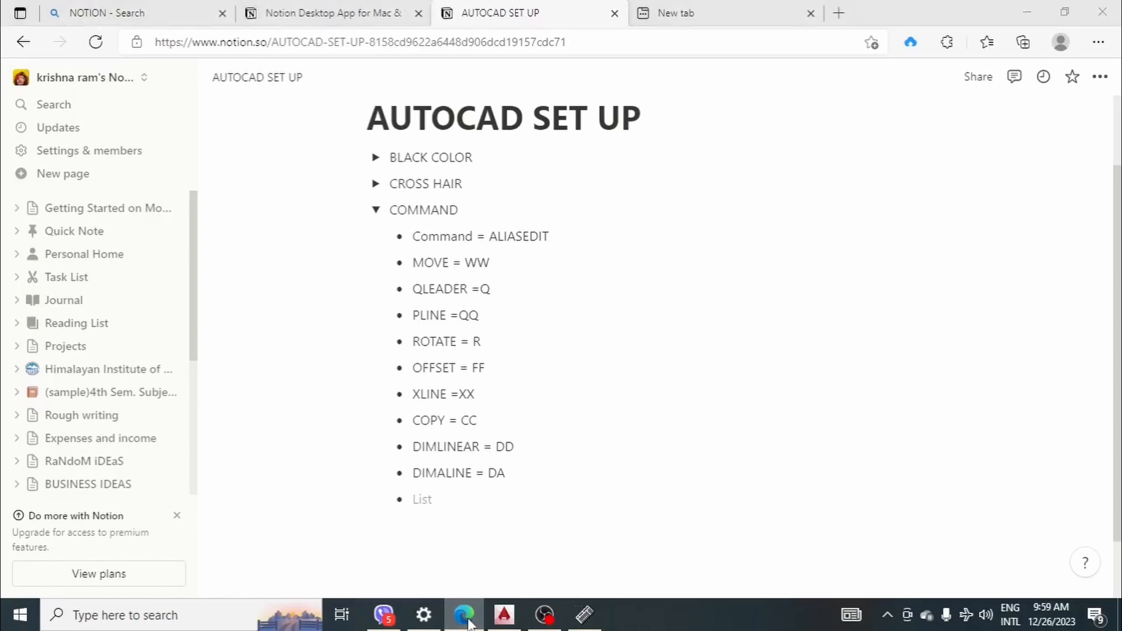
pyautogui.click(675, 252)
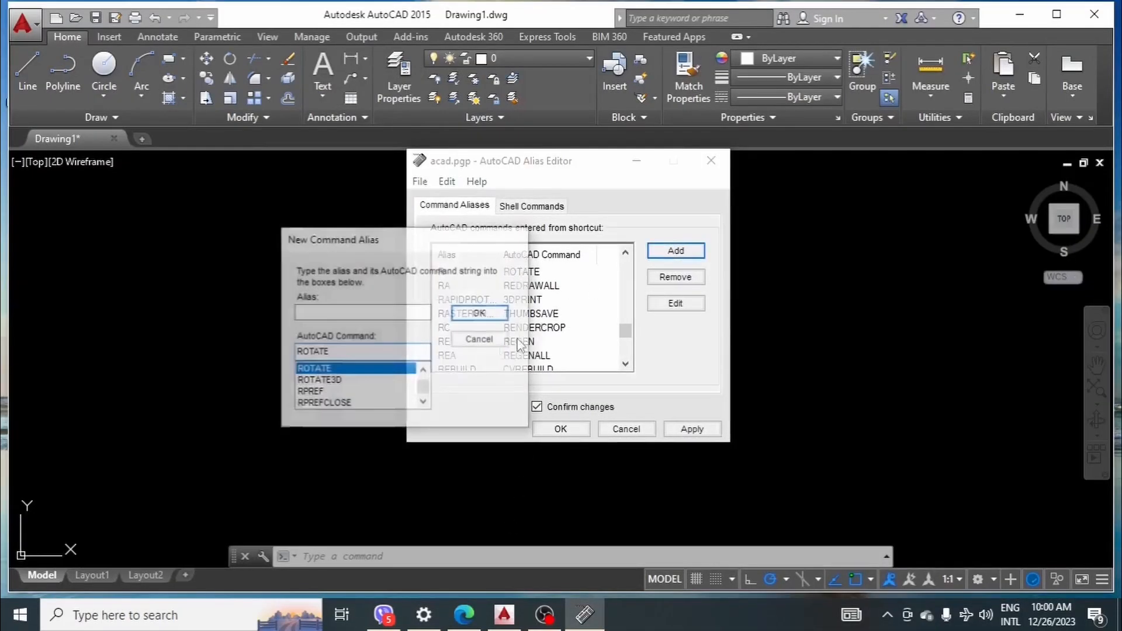
pyautogui.doubleClick(344, 350)
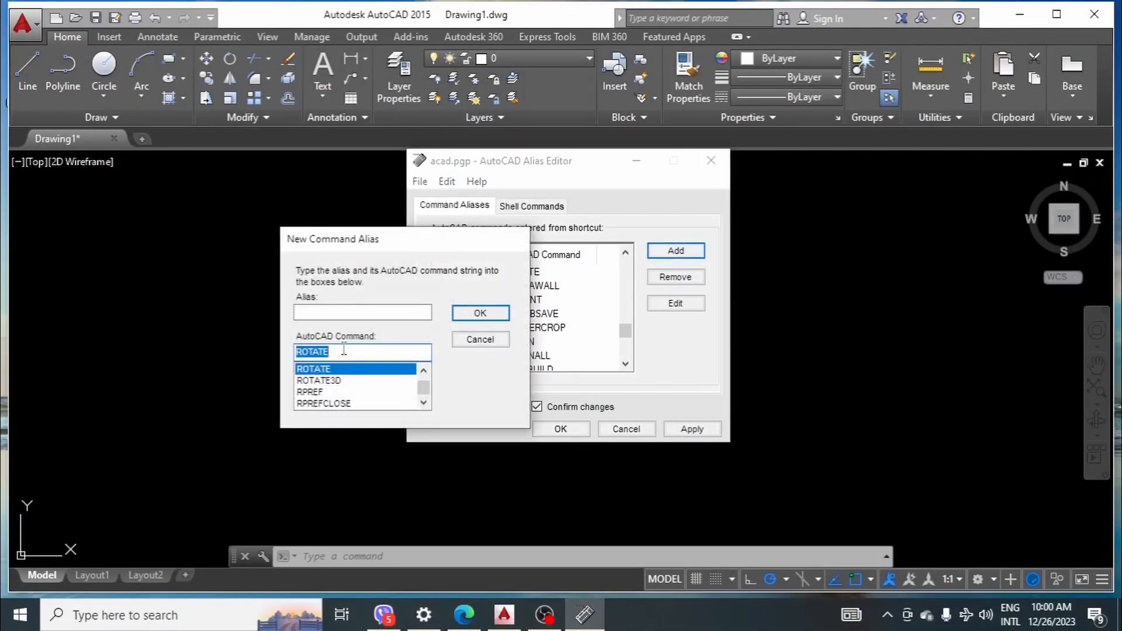
pyautogui.write('OFF')
pyautogui.click(320, 369)
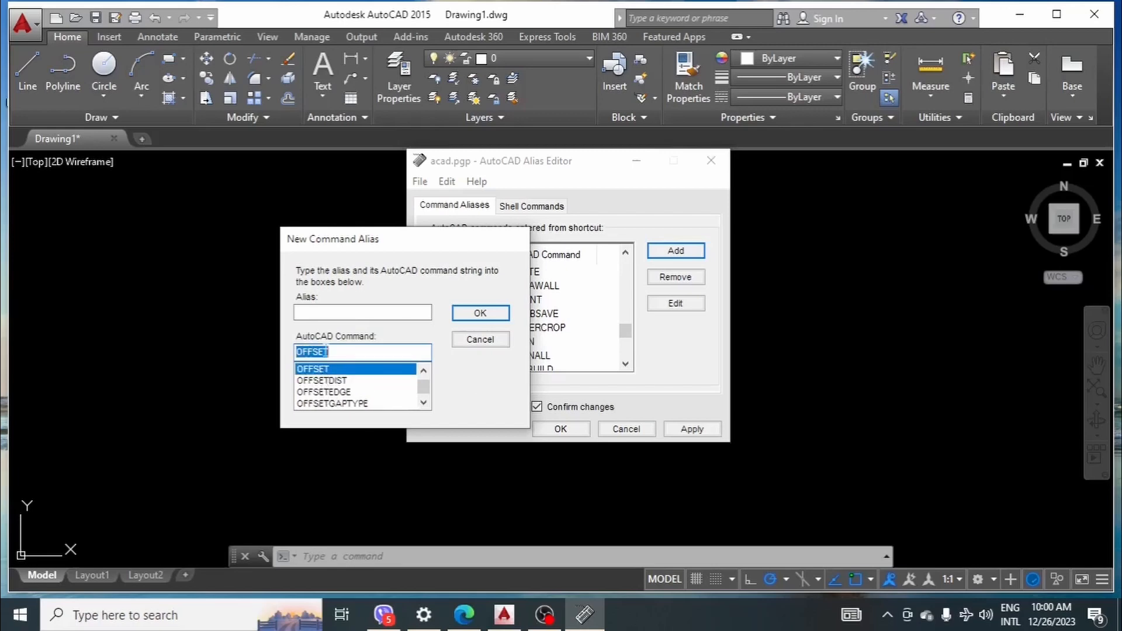
pyautogui.click(328, 314)
pyautogui.write('FF')
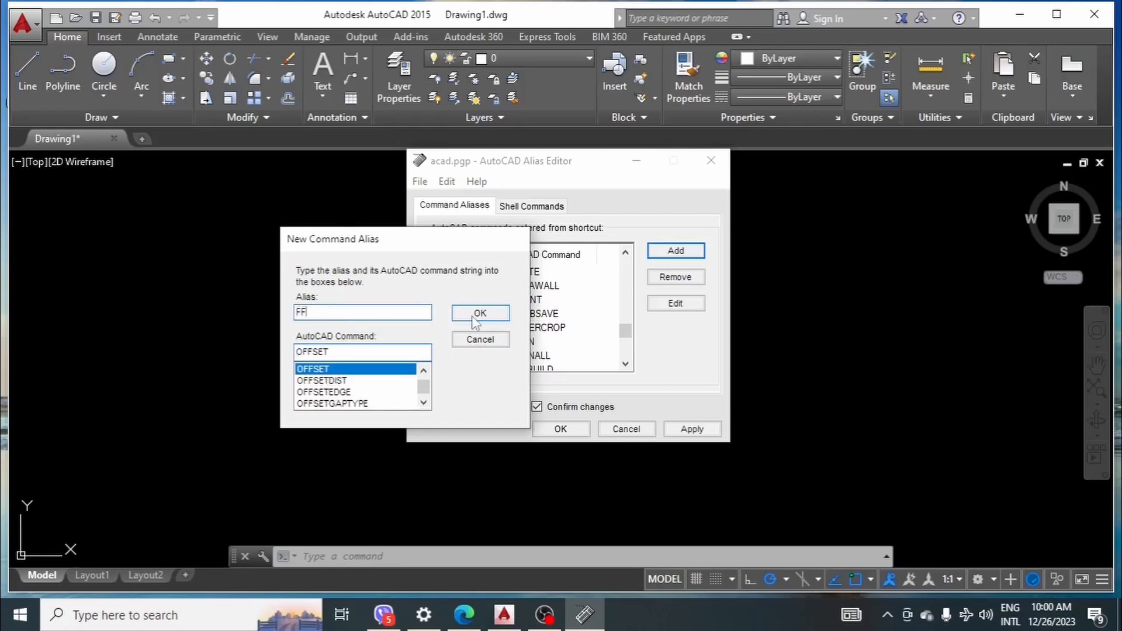
pyautogui.click(474, 314)
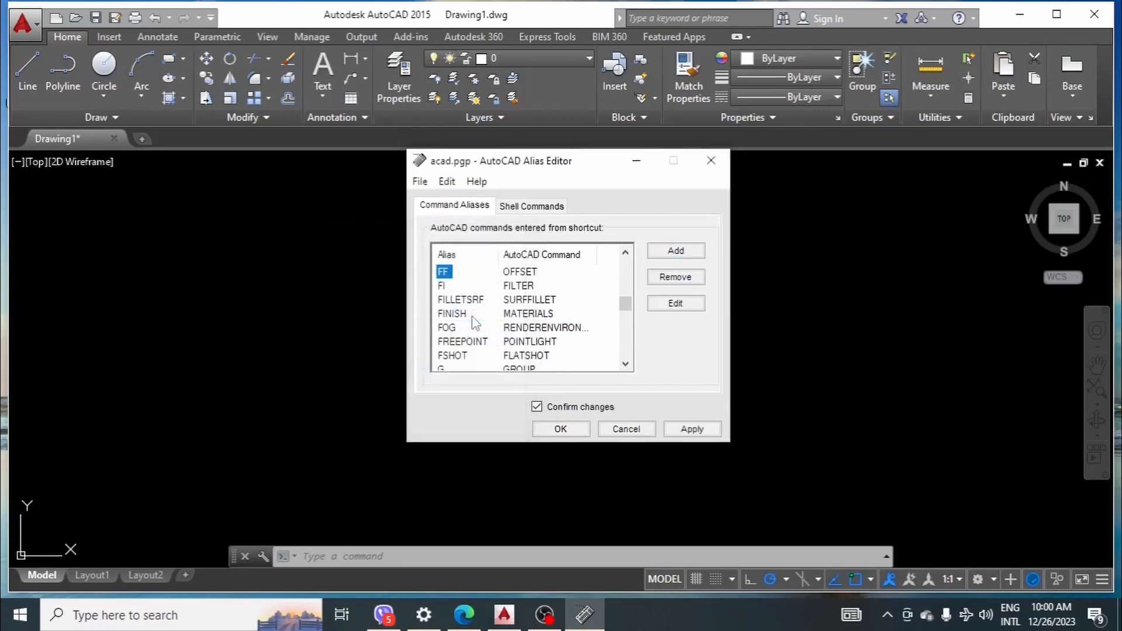
# Add a new command alias DD for the DIMLINEAR command.
pyautogui.click(676, 250)
pyautogui.doubleClick(334, 352)
pyautogui.write('D')
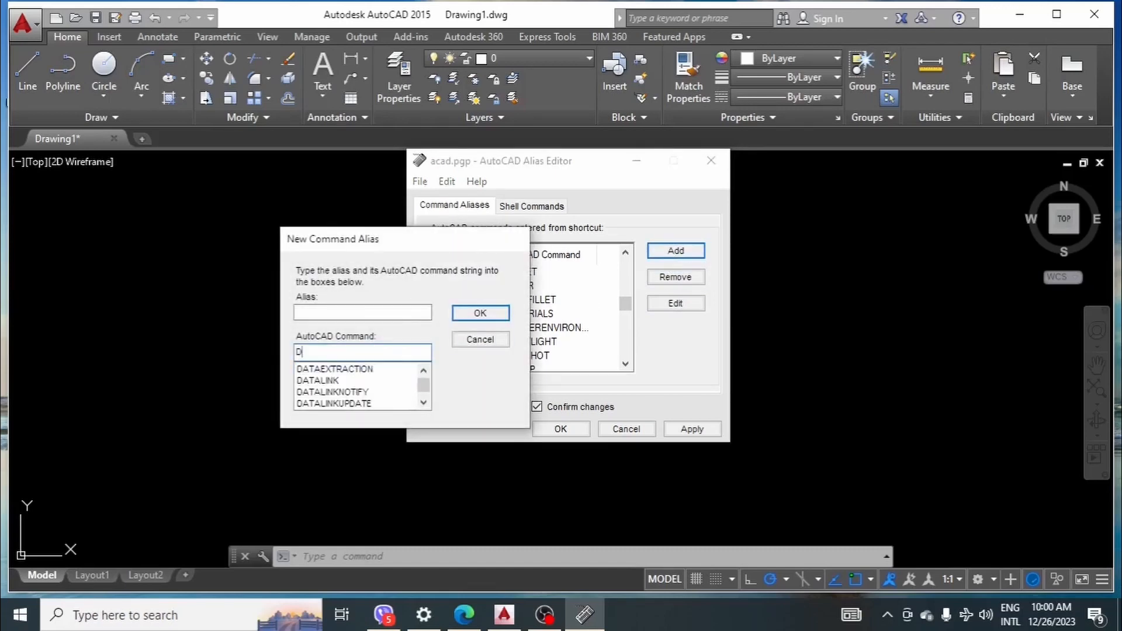
pyautogui.write('IMLI')
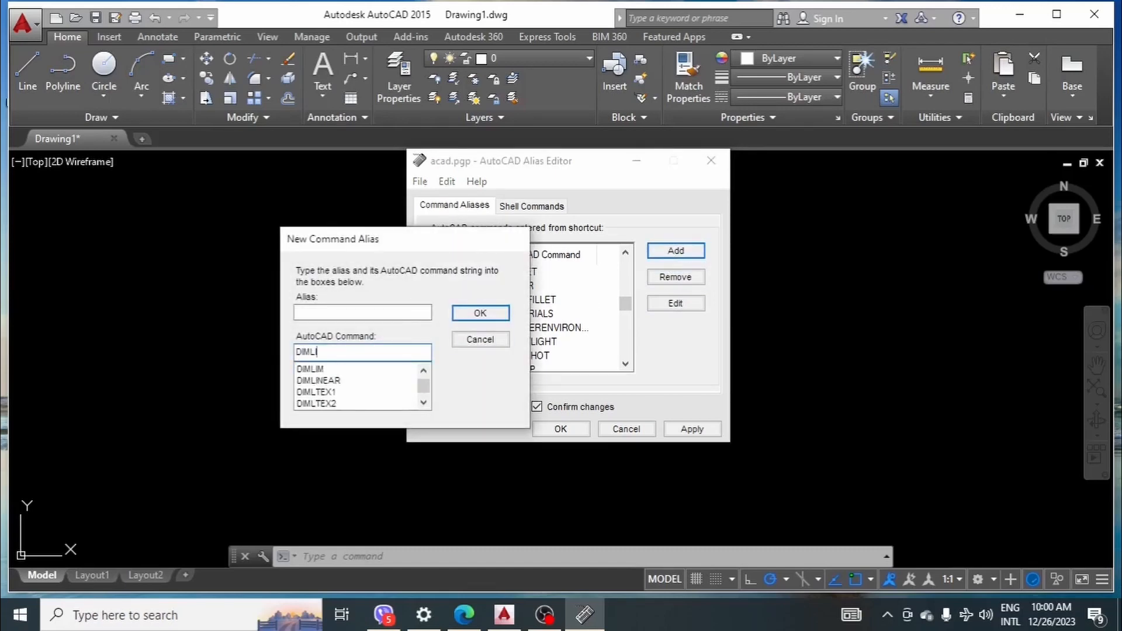
pyautogui.scroll(1, 336, 353)
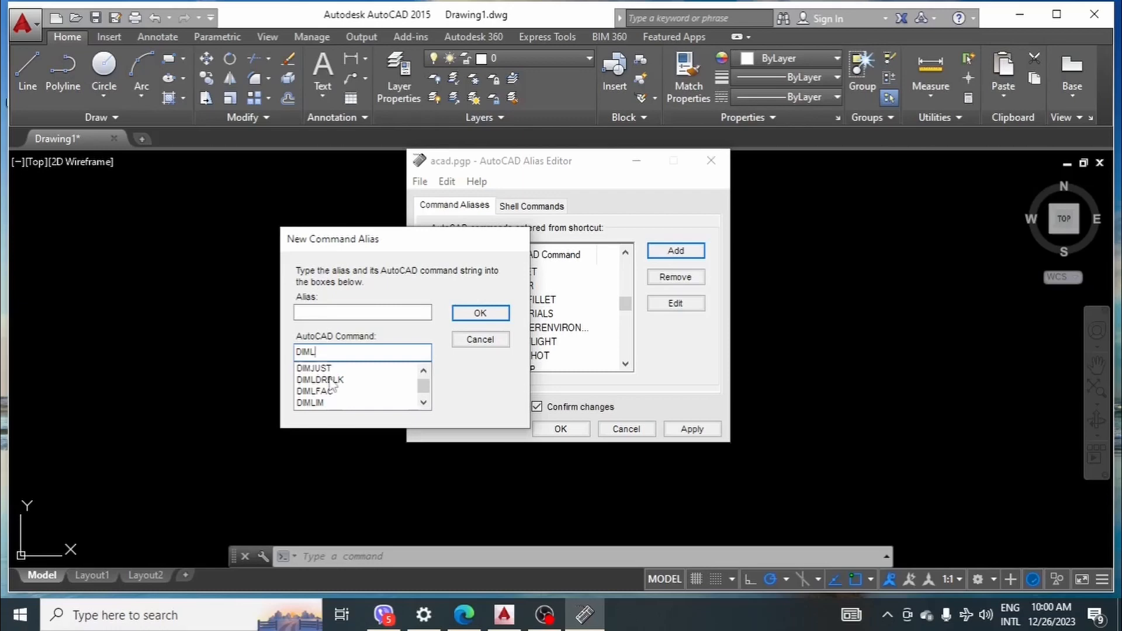
pyautogui.press('BackSpace')
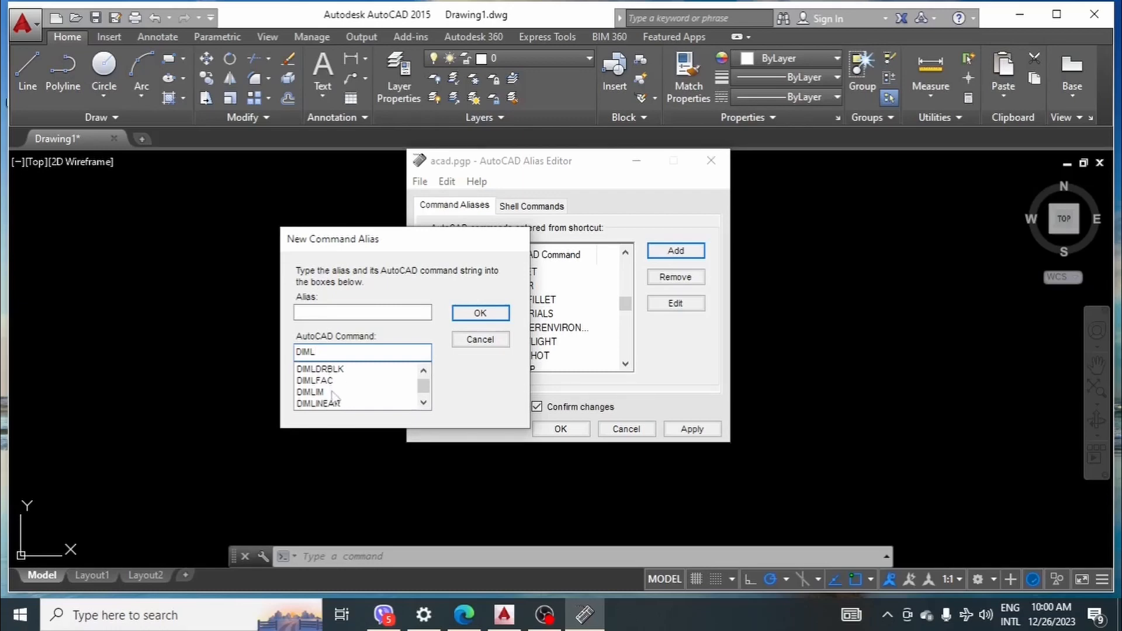
pyautogui.click(334, 403)
pyautogui.click(339, 314)
pyautogui.write('DD')
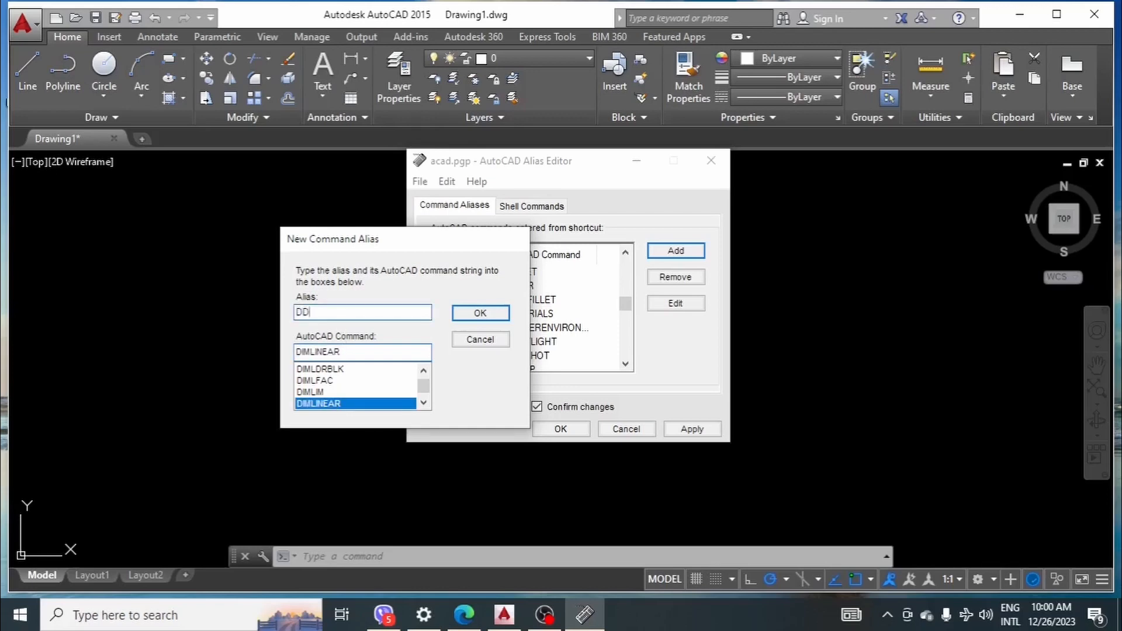
pyautogui.click(485, 313)
# Add a new command alias DA for the DIMALIGNED command.
pyautogui.click(679, 252)
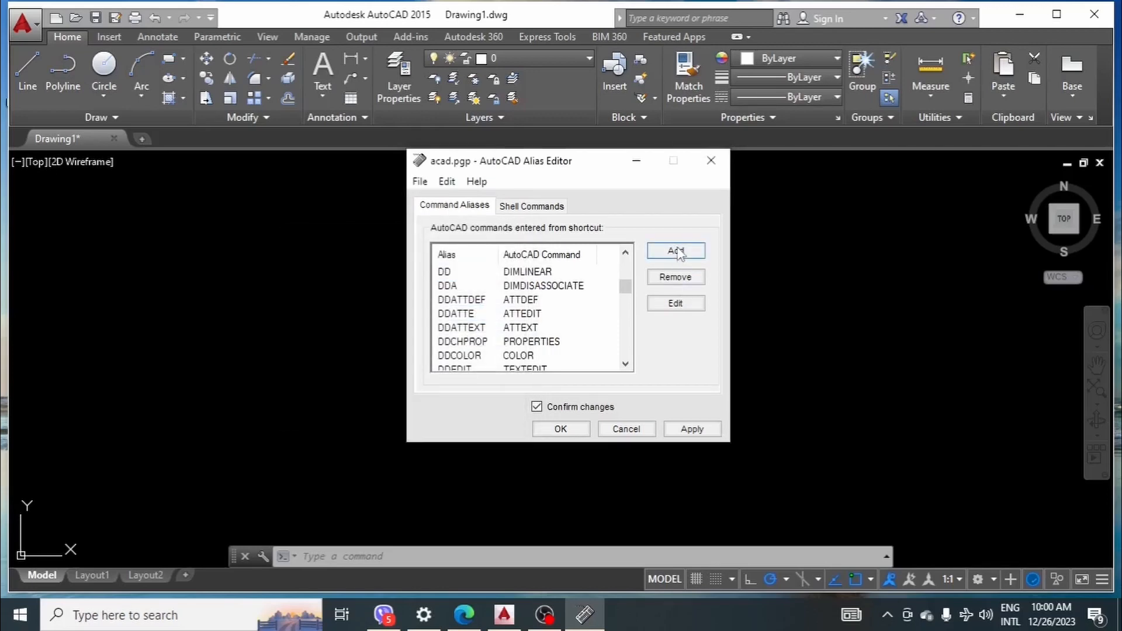
pyautogui.doubleClick(344, 353)
pyautogui.write('DIMAL')
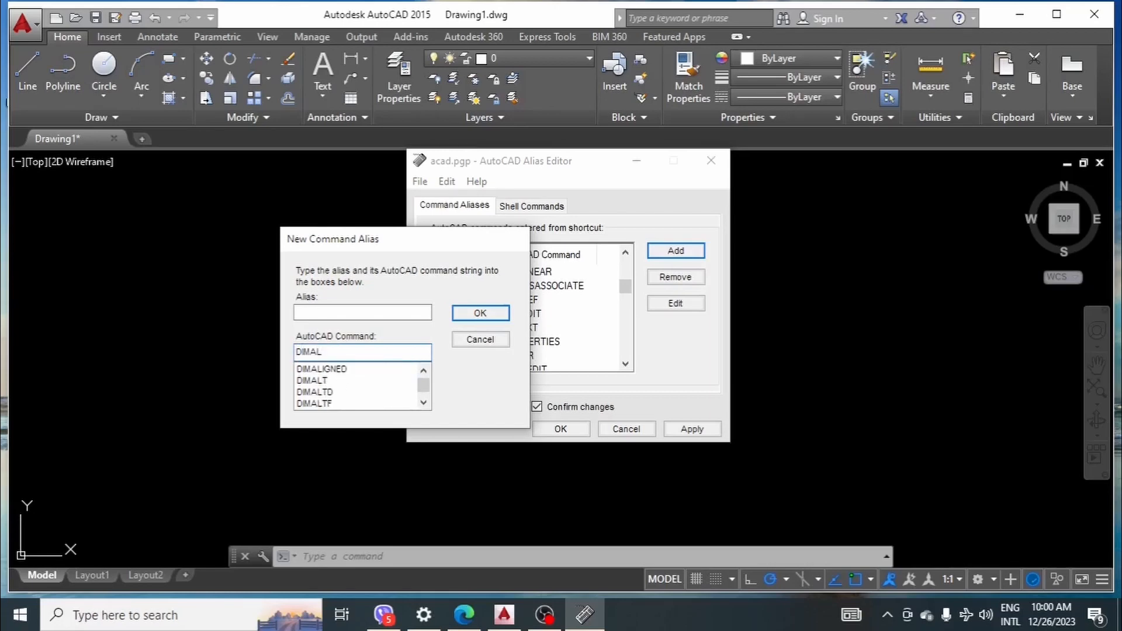
pyautogui.click(338, 369)
pyautogui.click(342, 313)
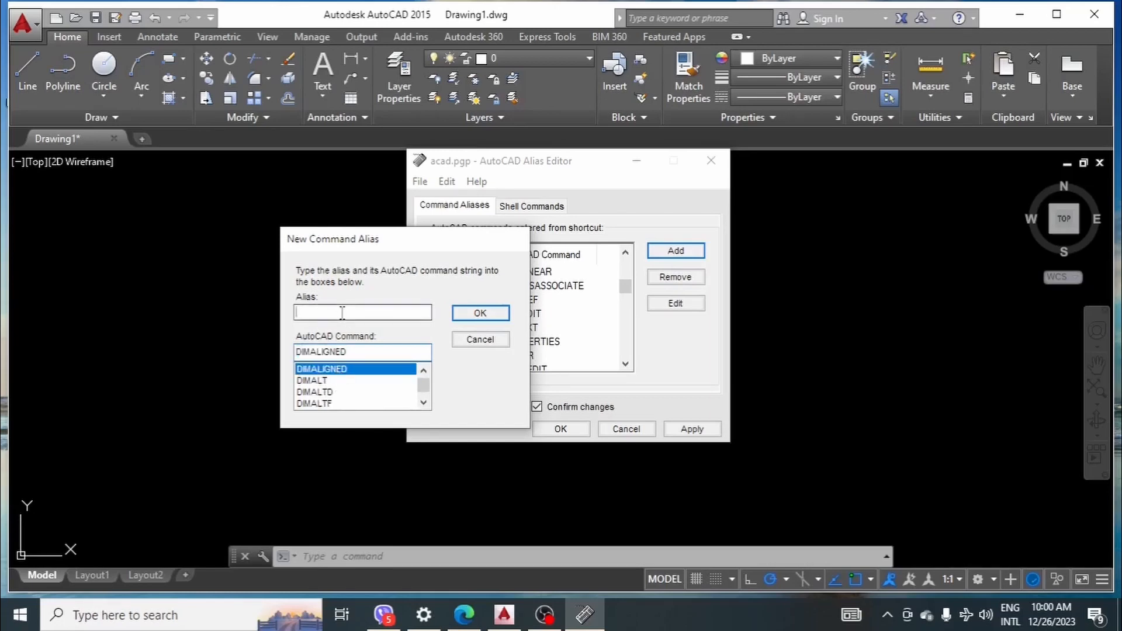
pyautogui.write('DA')
pyautogui.click(478, 314)
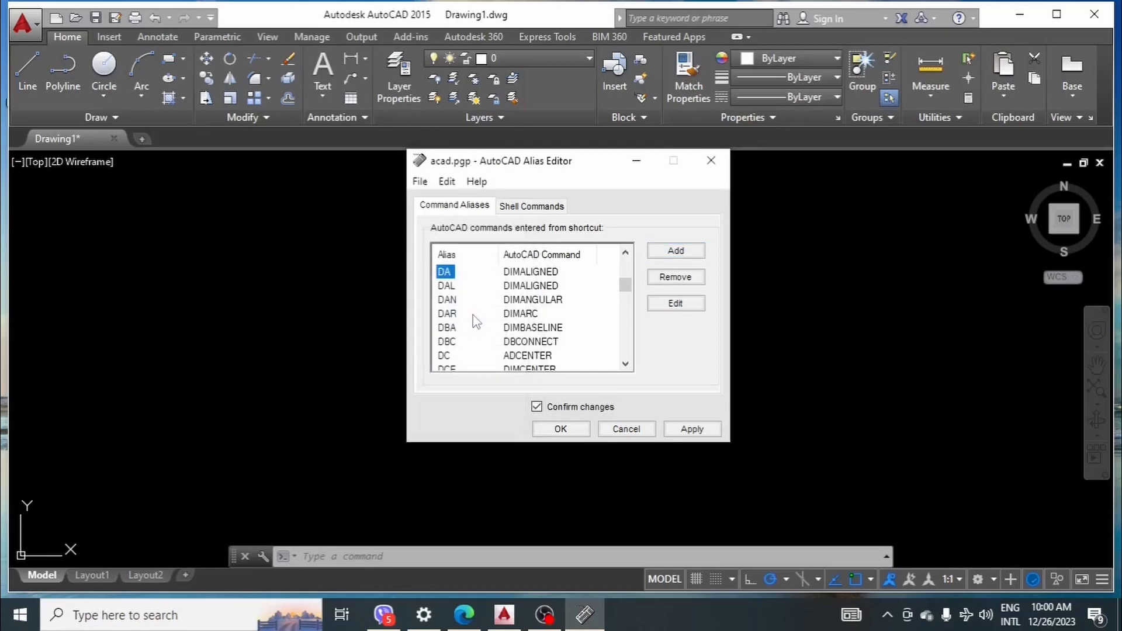
# Add a new command alias XX for the XLINE command.
pyautogui.click(678, 251)
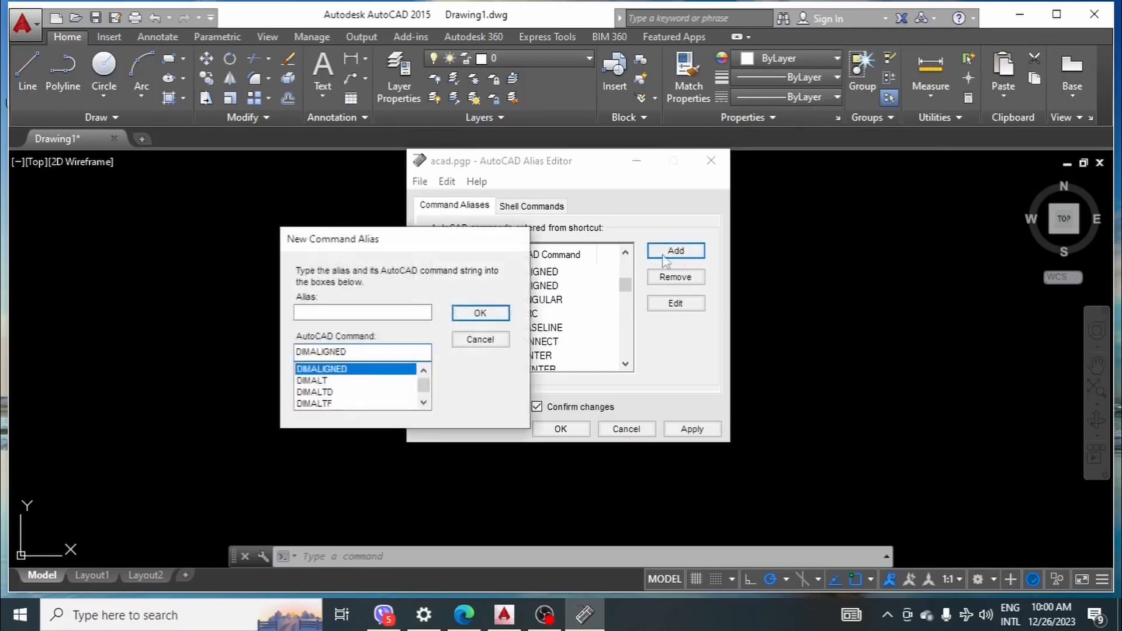
pyautogui.doubleClick(372, 353)
pyautogui.write('XLINE')
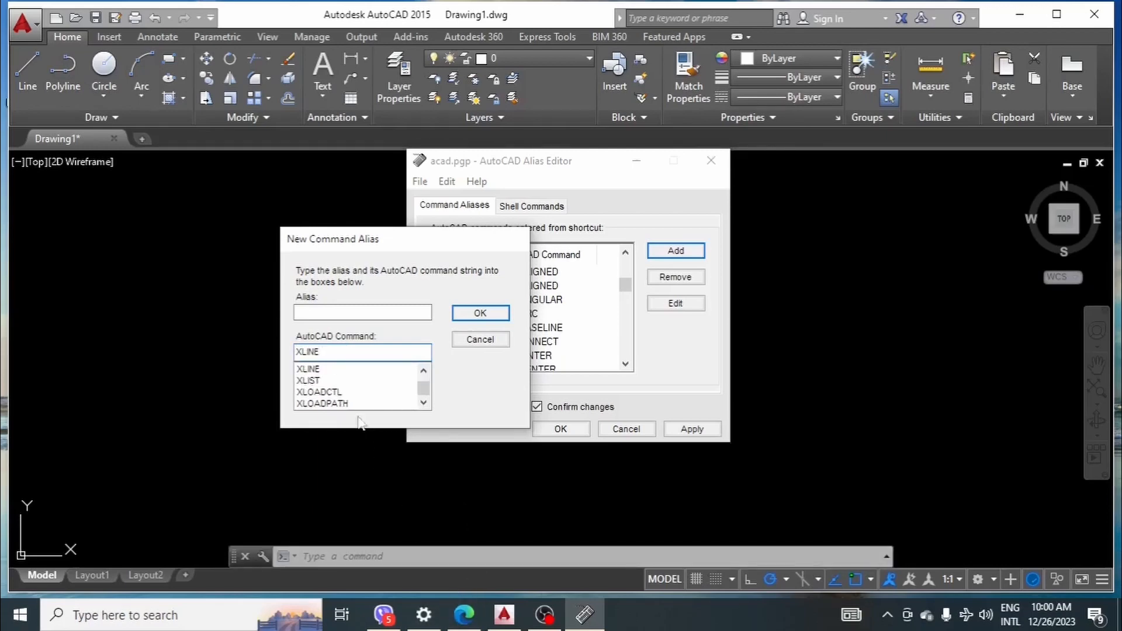
pyautogui.click(315, 369)
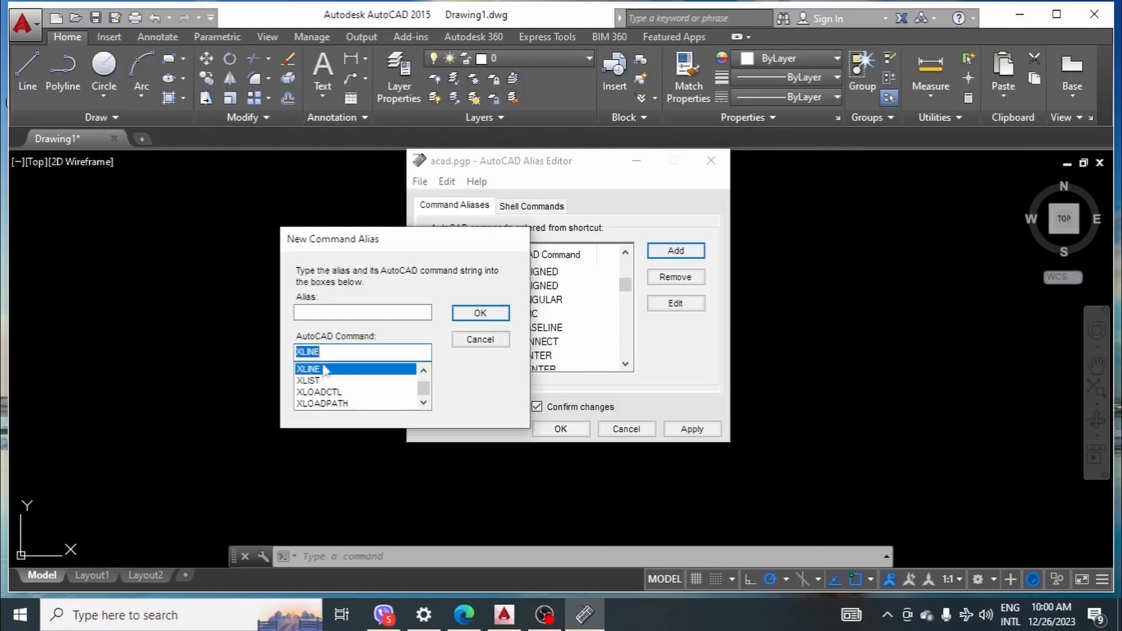
pyautogui.click(316, 313)
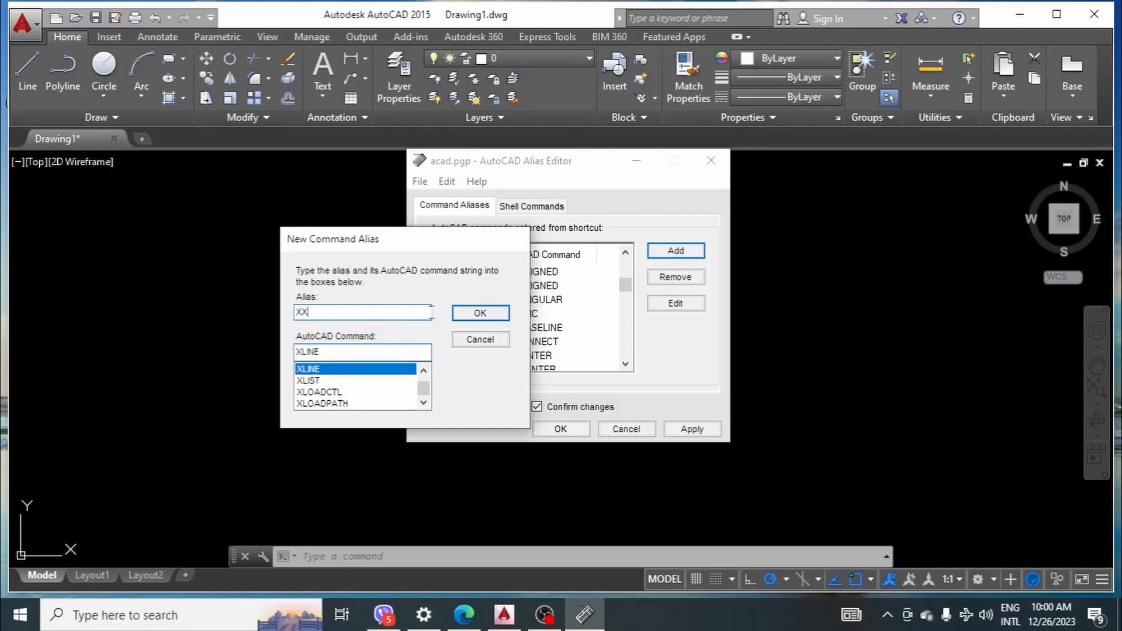
pyautogui.click(482, 315)
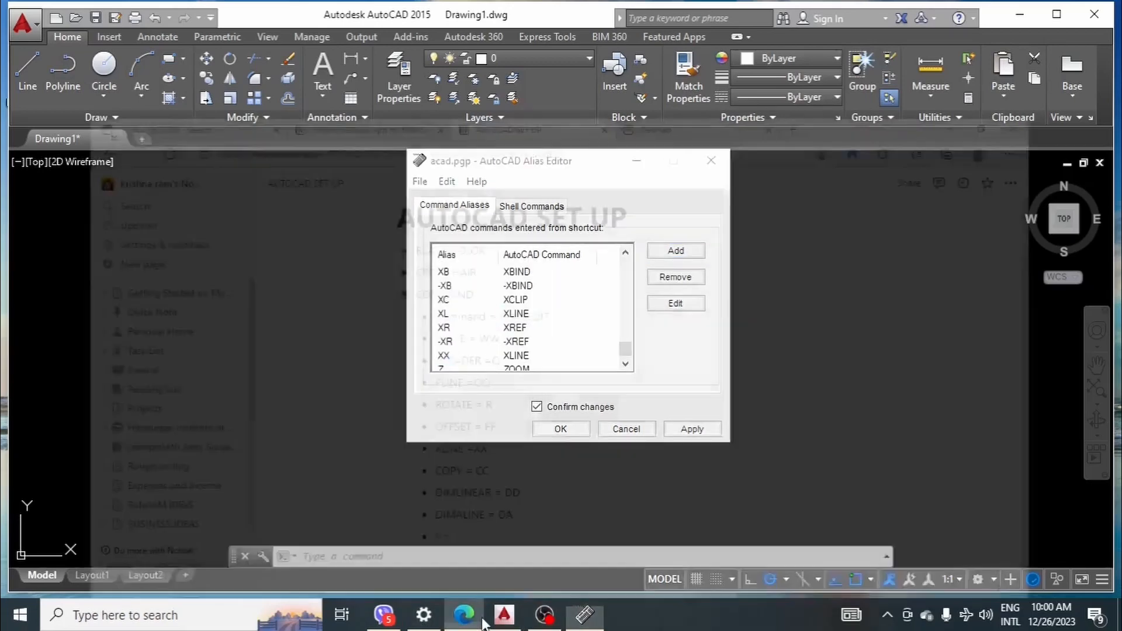
# Review the Notion alias list, then save all the new aliases by overwriting the existing acad.pgp configuration file.
pyautogui.click(478, 618)
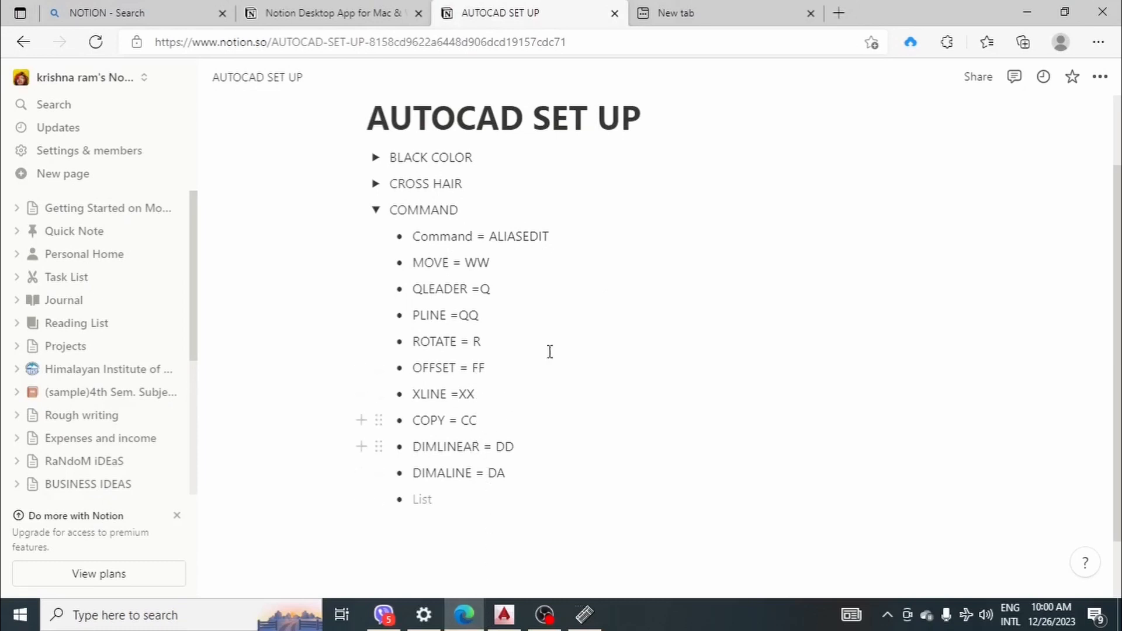
pyautogui.click(1026, 12)
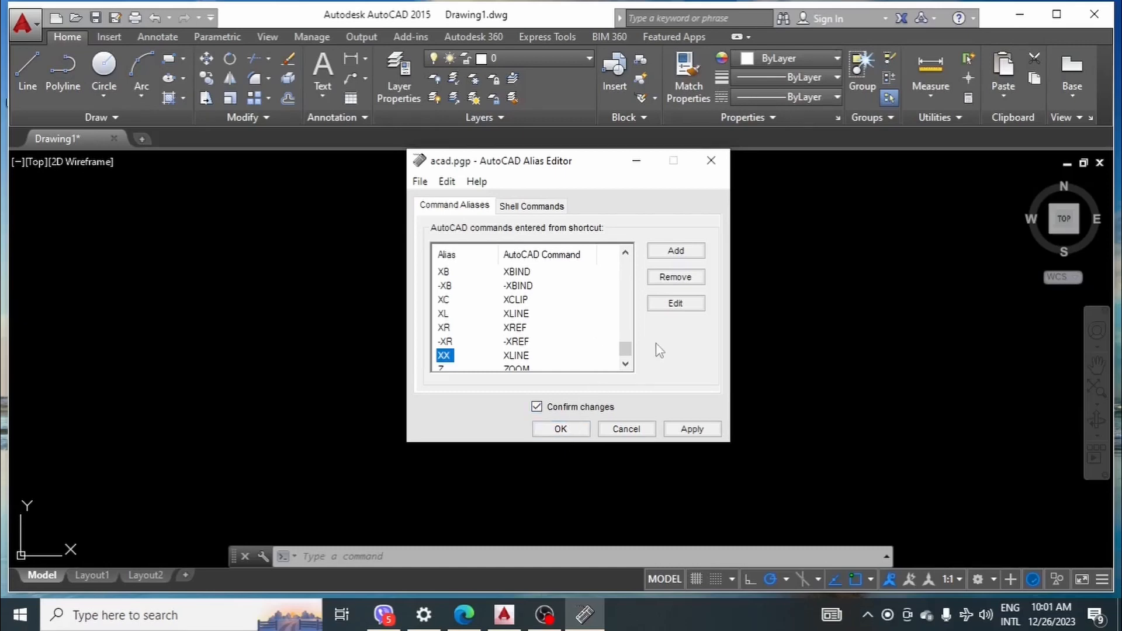
pyautogui.click(558, 431)
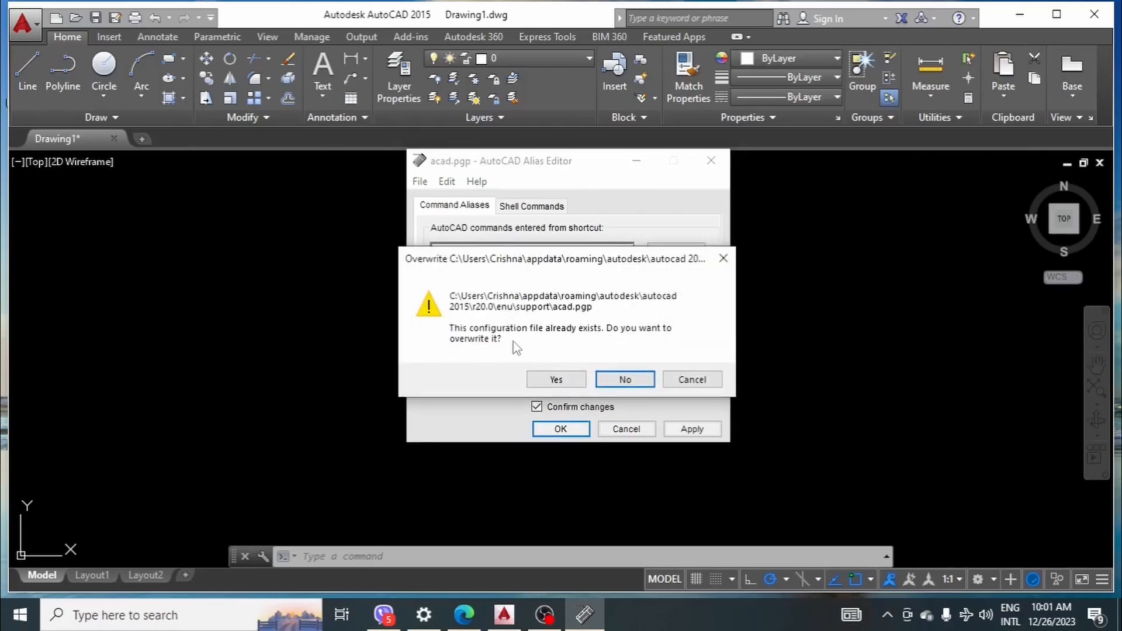
pyautogui.click(555, 380)
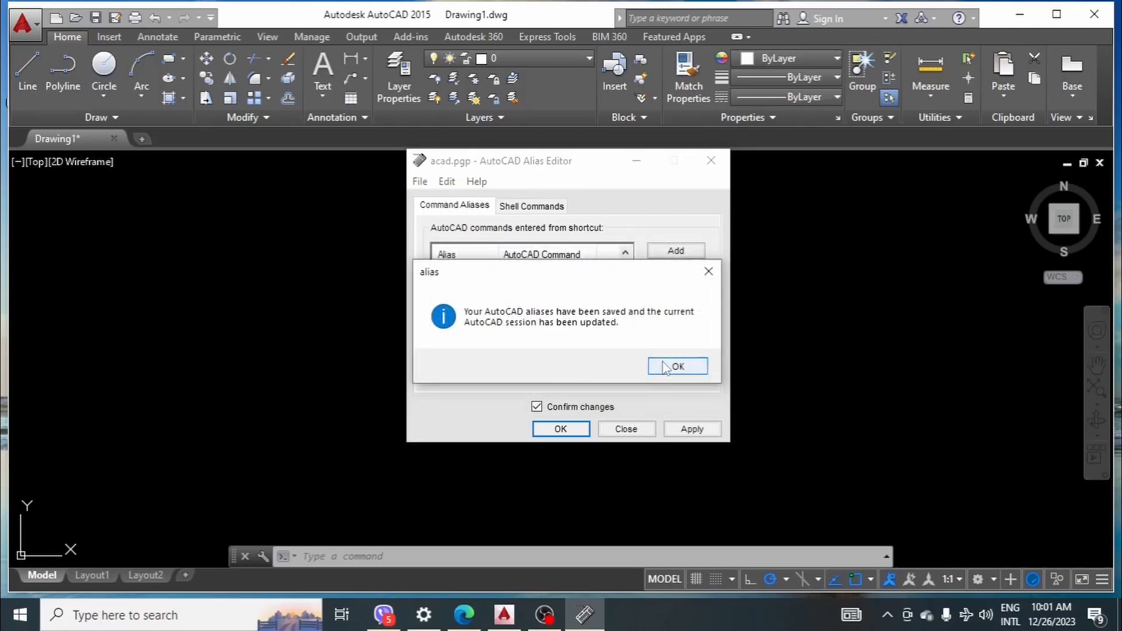
# Dismiss the alias save confirmation and return from the alias editor to the drawing.
pyautogui.click(665, 367)
pyautogui.scroll(-3, 573, 335)
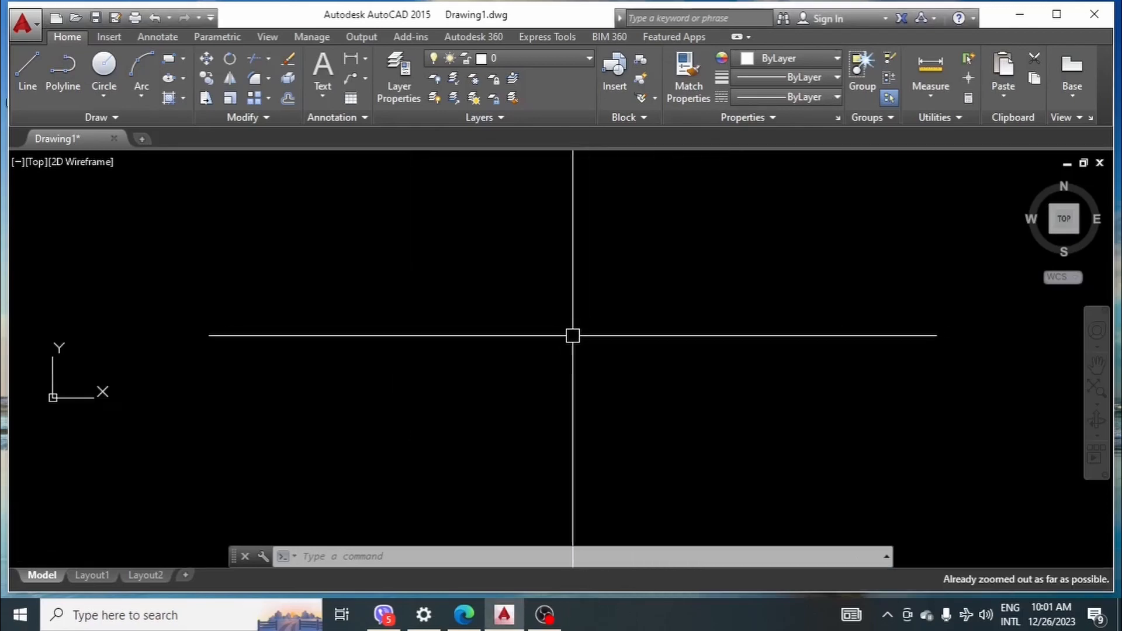
pyautogui.scroll(3, 567, 338)
pyautogui.scroll(-3, 540, 346)
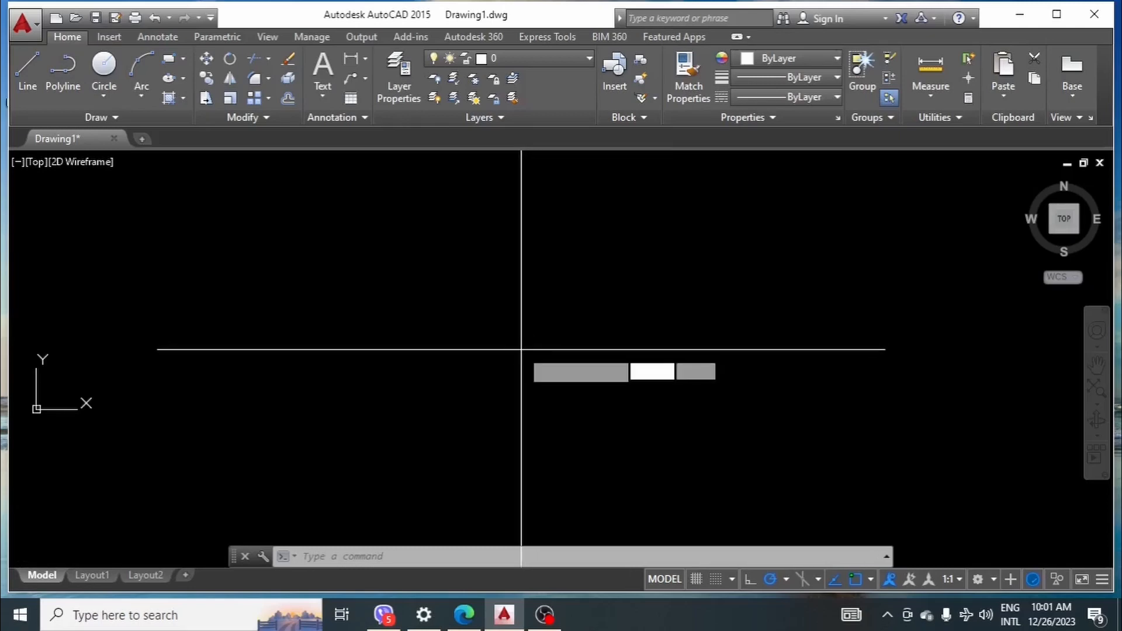
# Draw an open, stepped polyline of five horizontal and vertical segments in the empty drawing area.
pyautogui.write('pl')
pyautogui.press('Return')
pyautogui.click(461, 355)
pyautogui.click(646, 355)
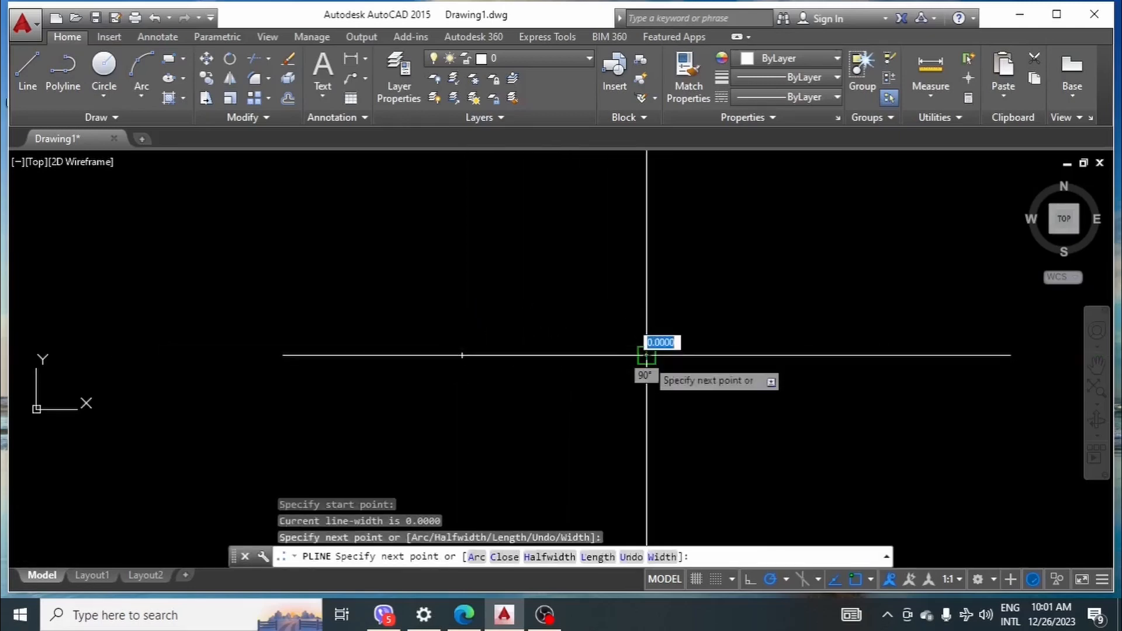
pyautogui.click(646, 286)
pyautogui.click(739, 285)
pyautogui.click(740, 214)
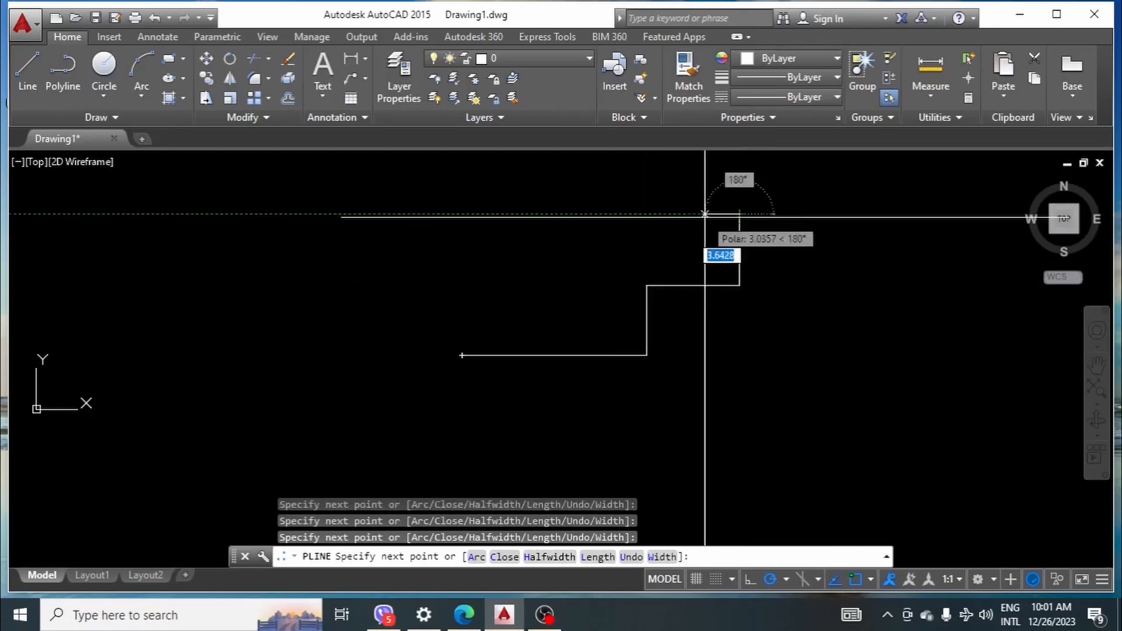
pyautogui.click(629, 214)
pyautogui.press('Return')
# Try the RR alias on the selected polyline and dismiss the dialogs it opens.
pyautogui.scroll(-2, 430, 238)
pyautogui.click(405, 205)
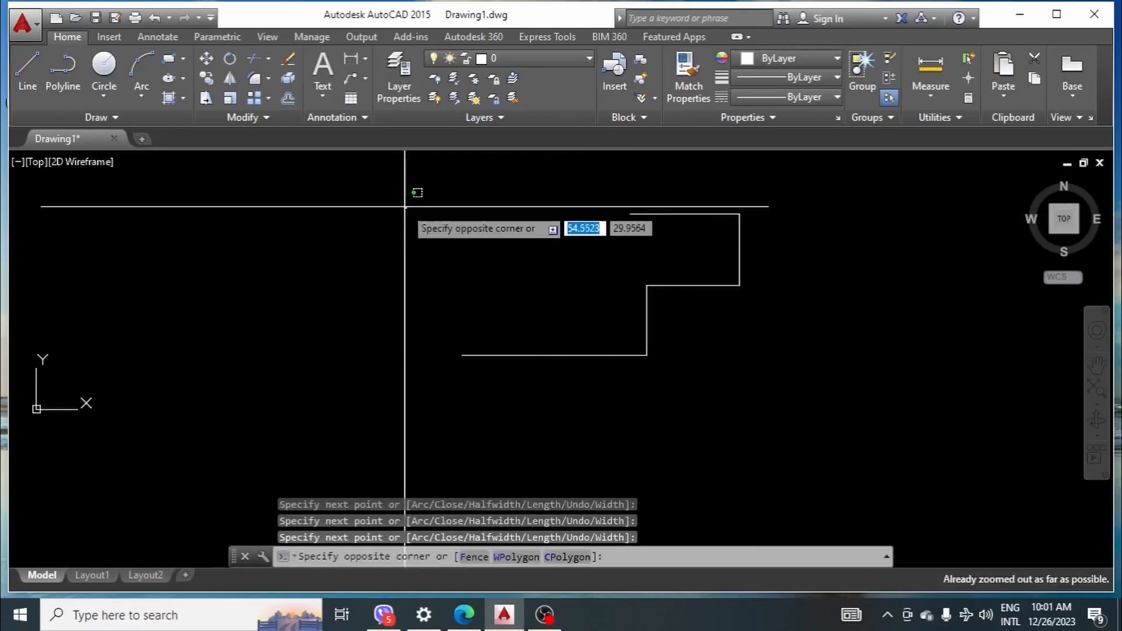
pyautogui.click(771, 392)
pyautogui.write('R')
pyautogui.press('Return')
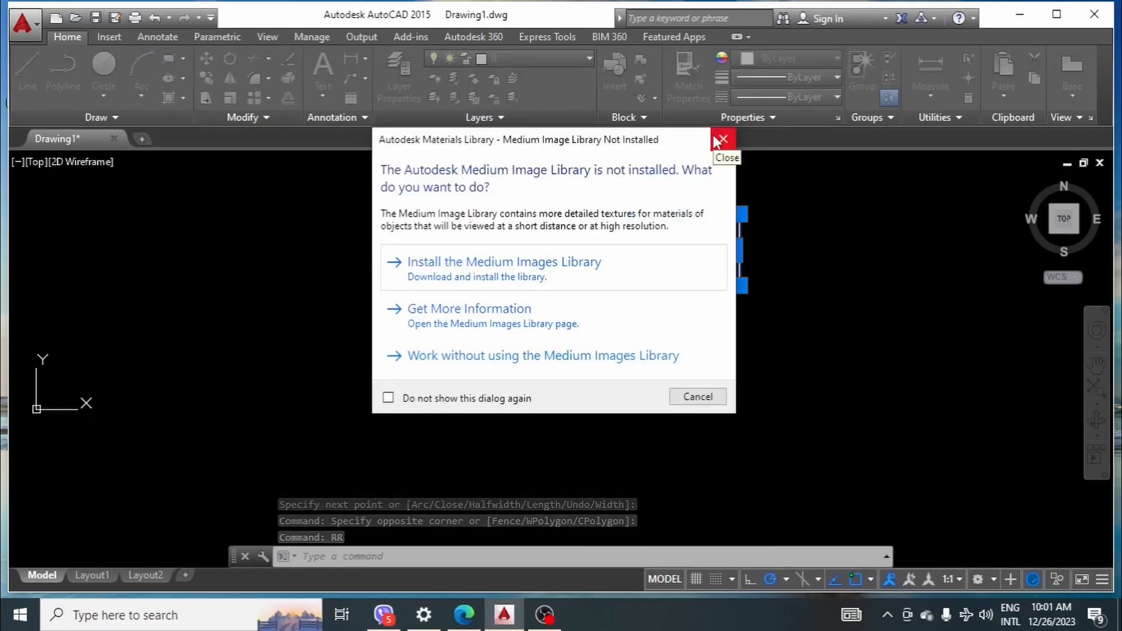
pyautogui.click(719, 141)
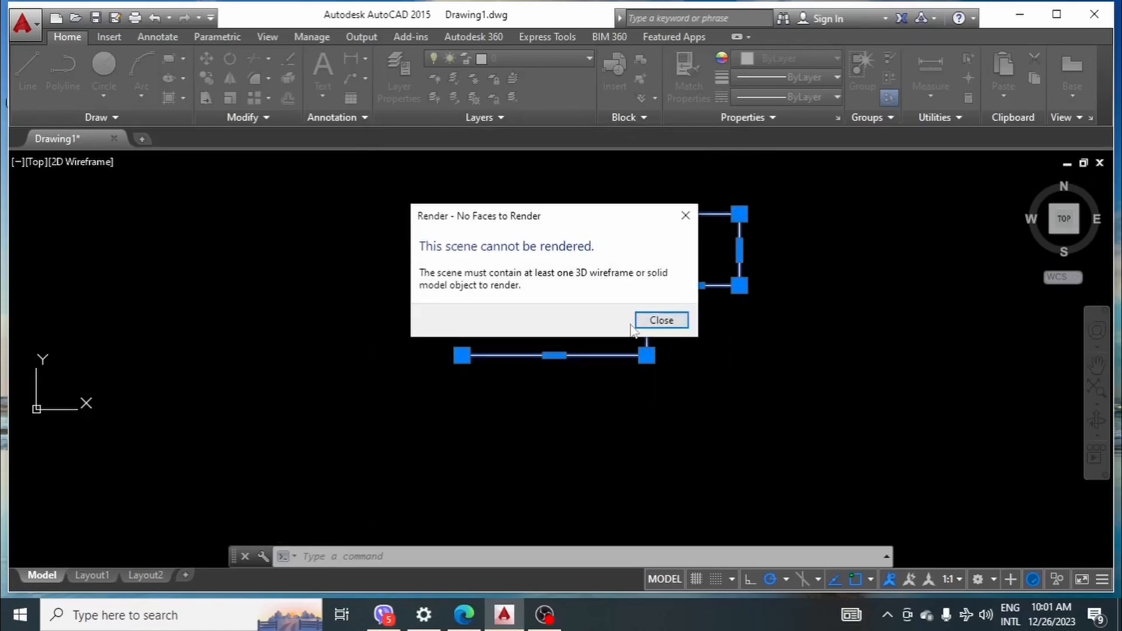
pyautogui.click(644, 322)
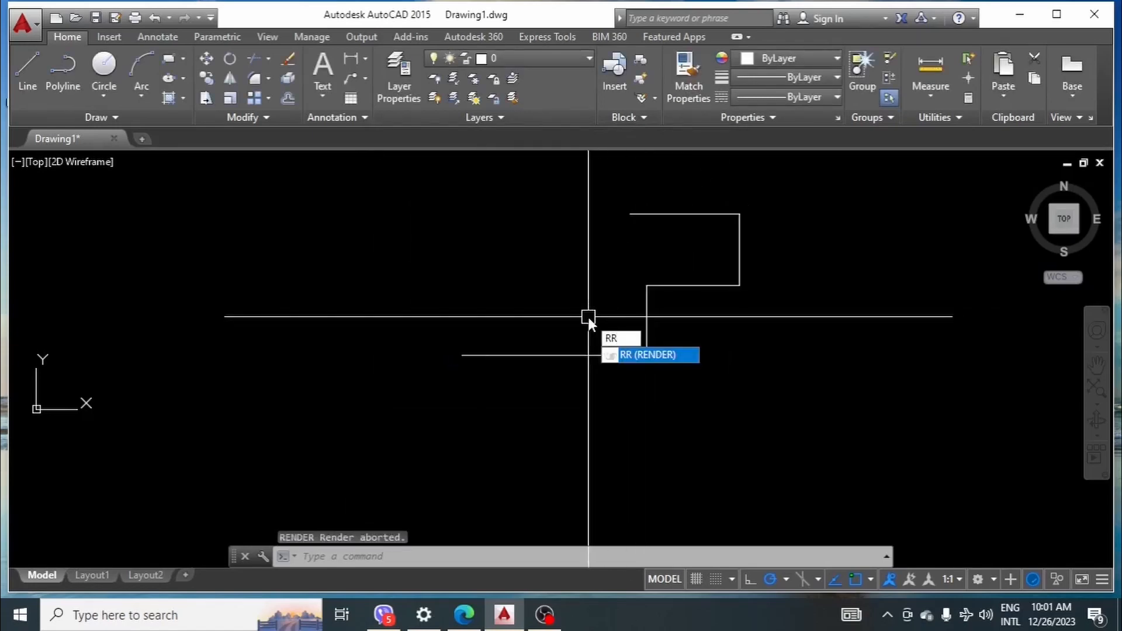
pyautogui.press('Escape')
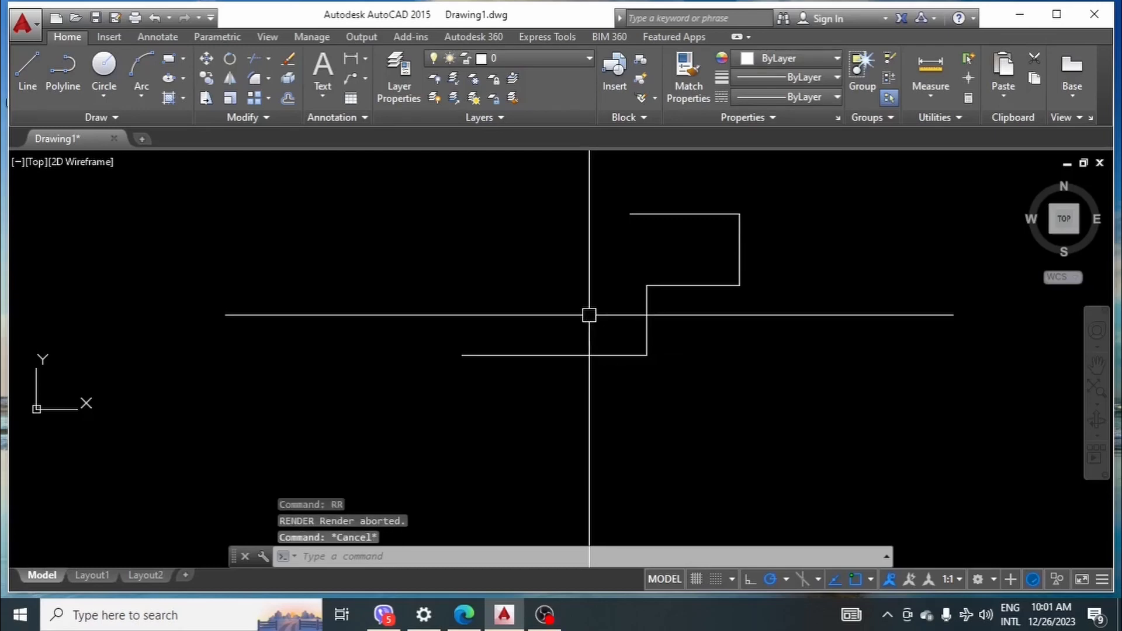
pyautogui.press('Return')
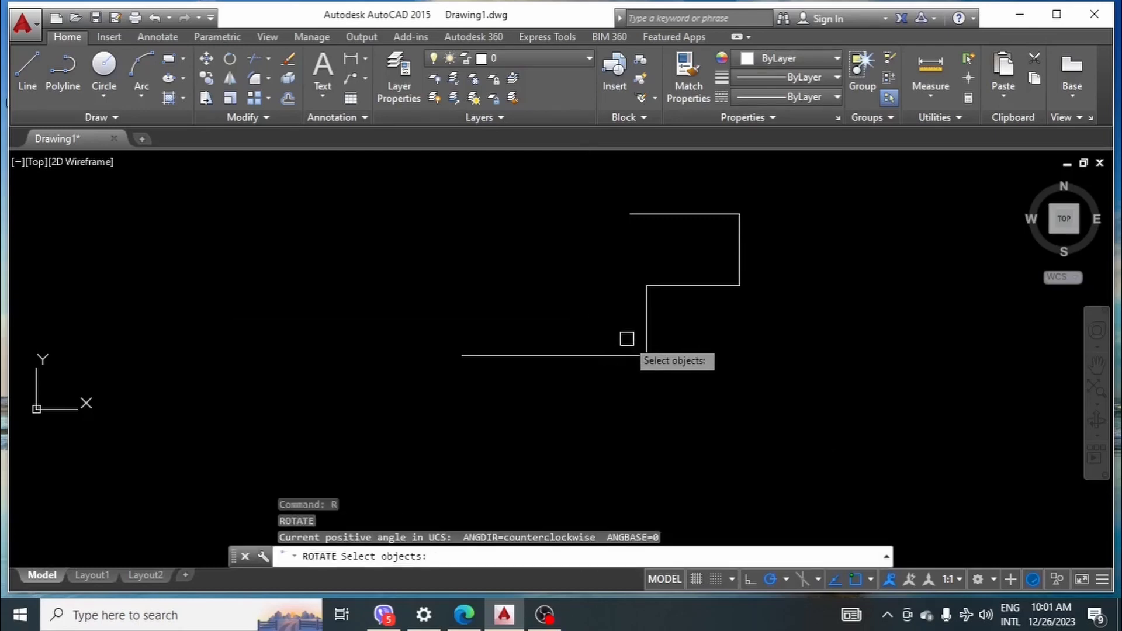
pyautogui.scroll(-2, 619, 338)
pyautogui.press('Escape')
# Rotate the whole stepped polyline 90° counterclockwise about a base point just above its lower horizontal segment.
pyautogui.click(383, 199)
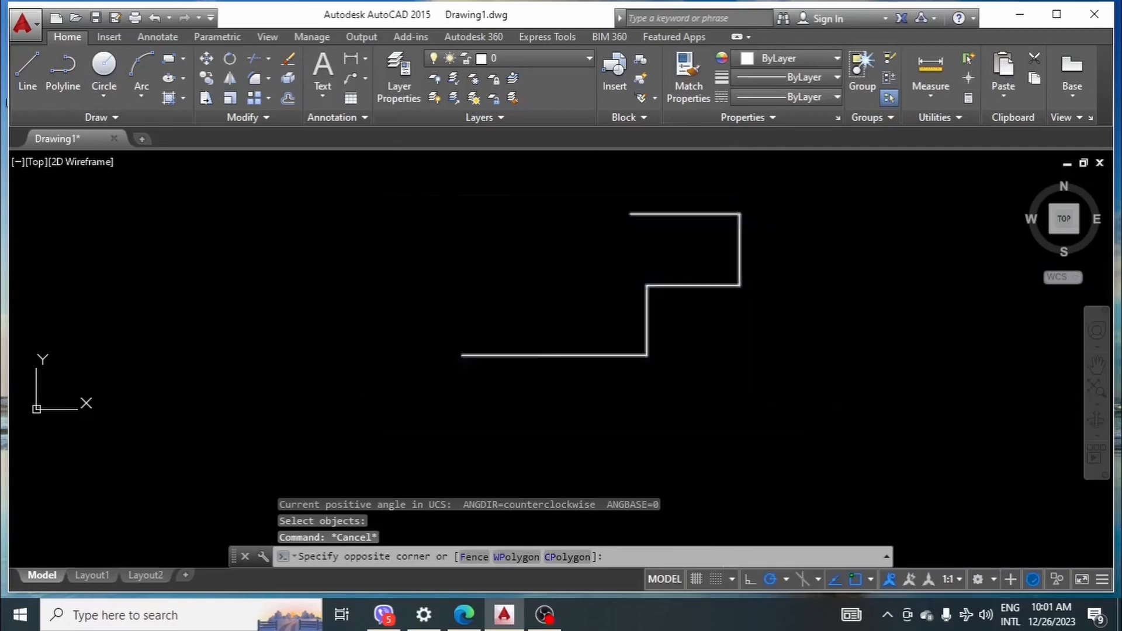
pyautogui.click(806, 421)
pyautogui.write('ro')
pyautogui.press('Return')
pyautogui.click(559, 300)
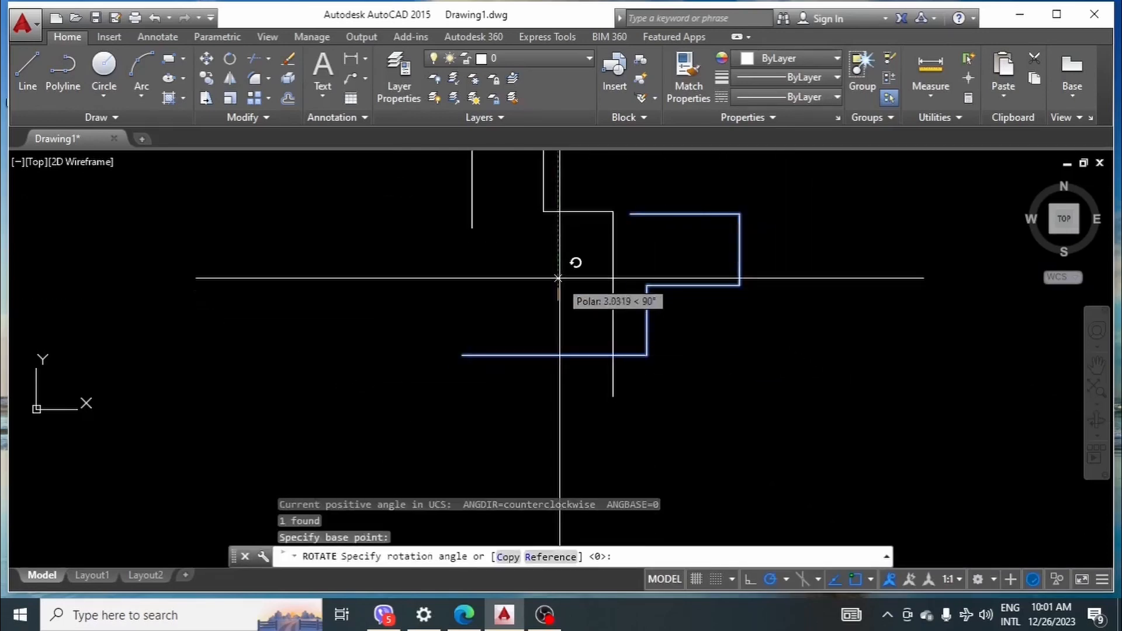
pyautogui.click(562, 276)
pyautogui.scroll(-1, 596, 335)
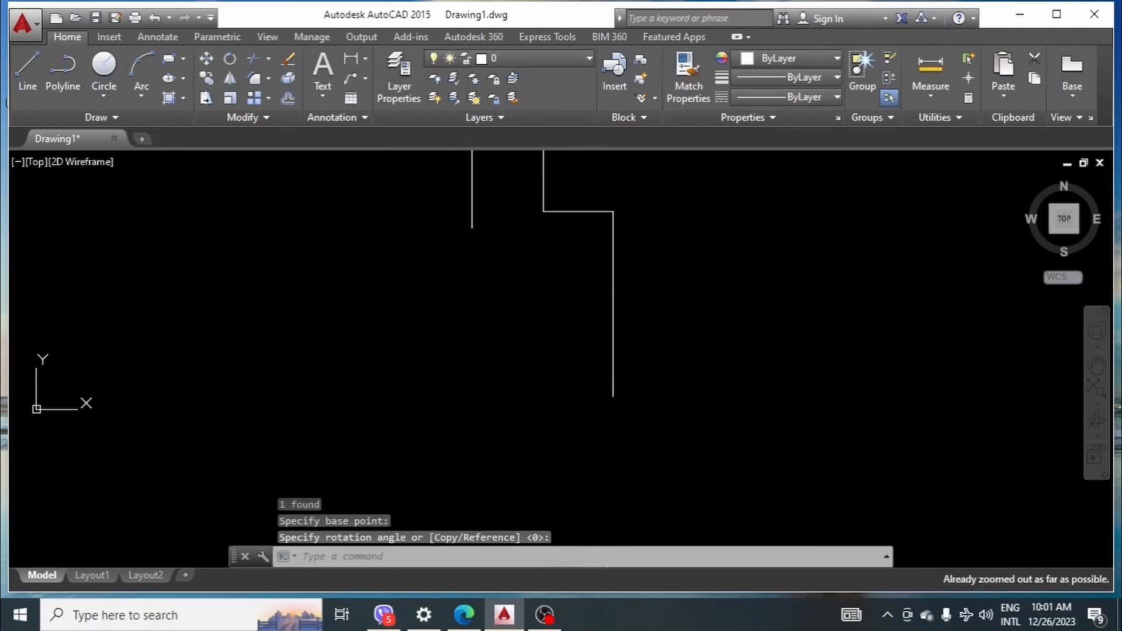
pyautogui.press('Escape')
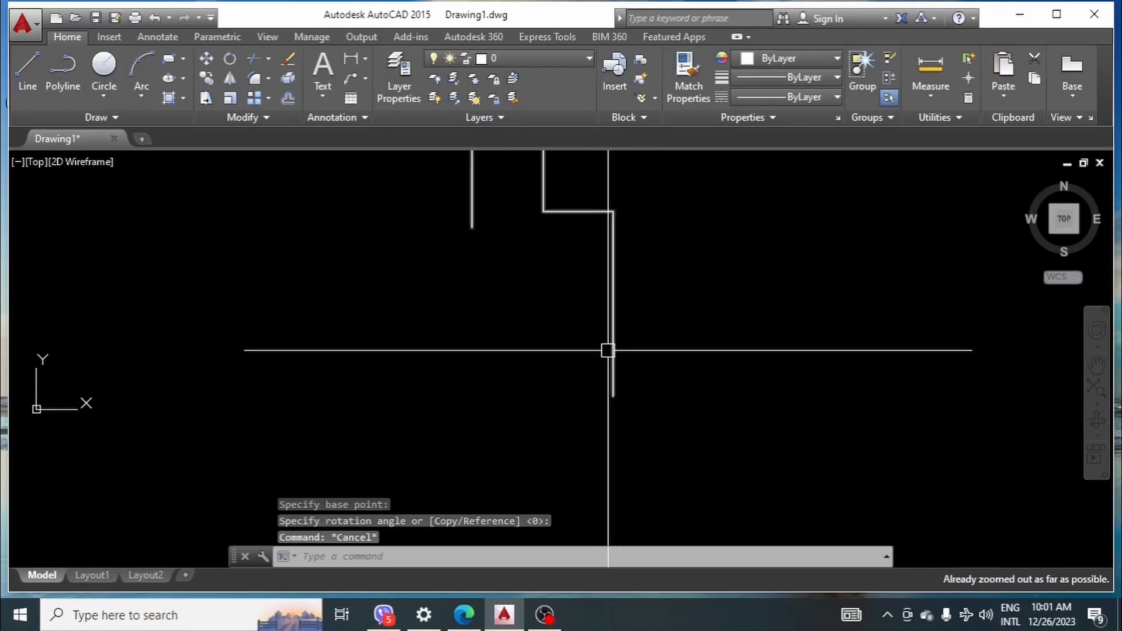
# Regenerate the model so the drawing can be viewed at a smaller scale.
pyautogui.write('re')
pyautogui.press('Return')
pyautogui.scroll(-3, 586, 345)
# Try the W alias on the selected polyline and cancel the Write Block command.
pyautogui.click(514, 263)
pyautogui.click(654, 389)
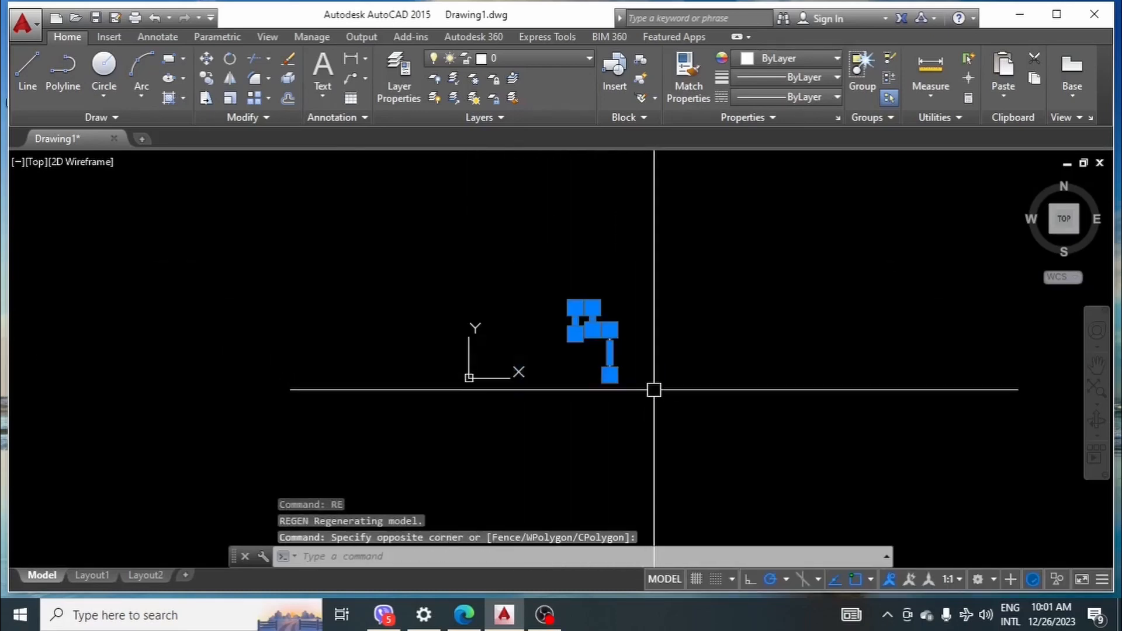
pyautogui.write('w')
pyautogui.press('Return')
pyautogui.click(579, 240)
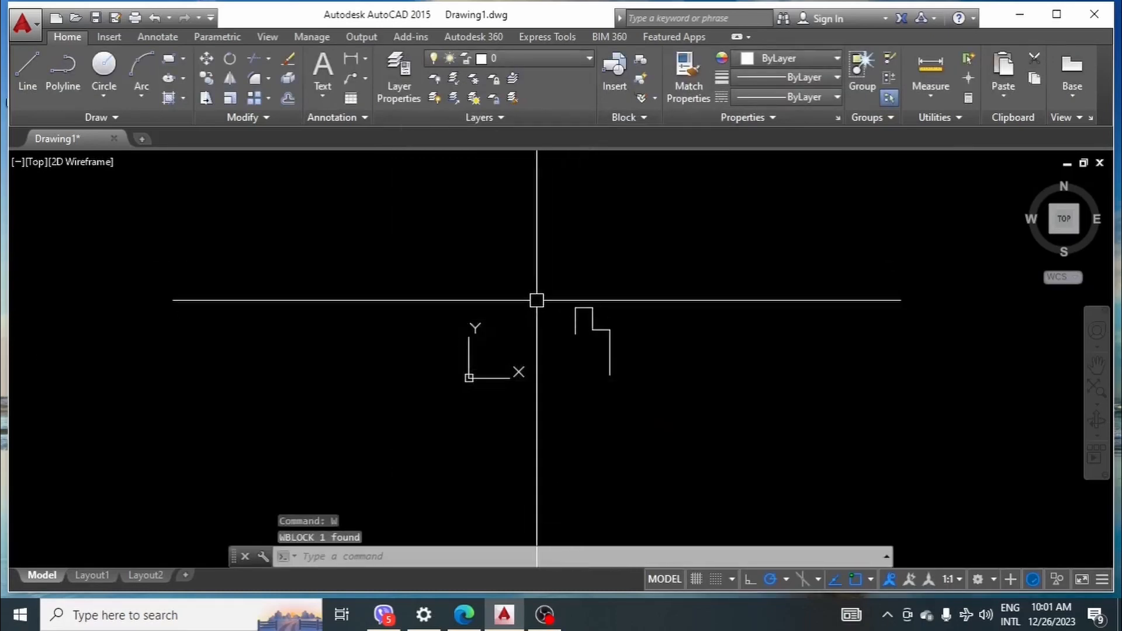
# Use the WW alias to move the polyline up and to the right of its current position.
pyautogui.click(534, 287)
pyautogui.click(705, 445)
pyautogui.write('m')
pyautogui.press('Return')
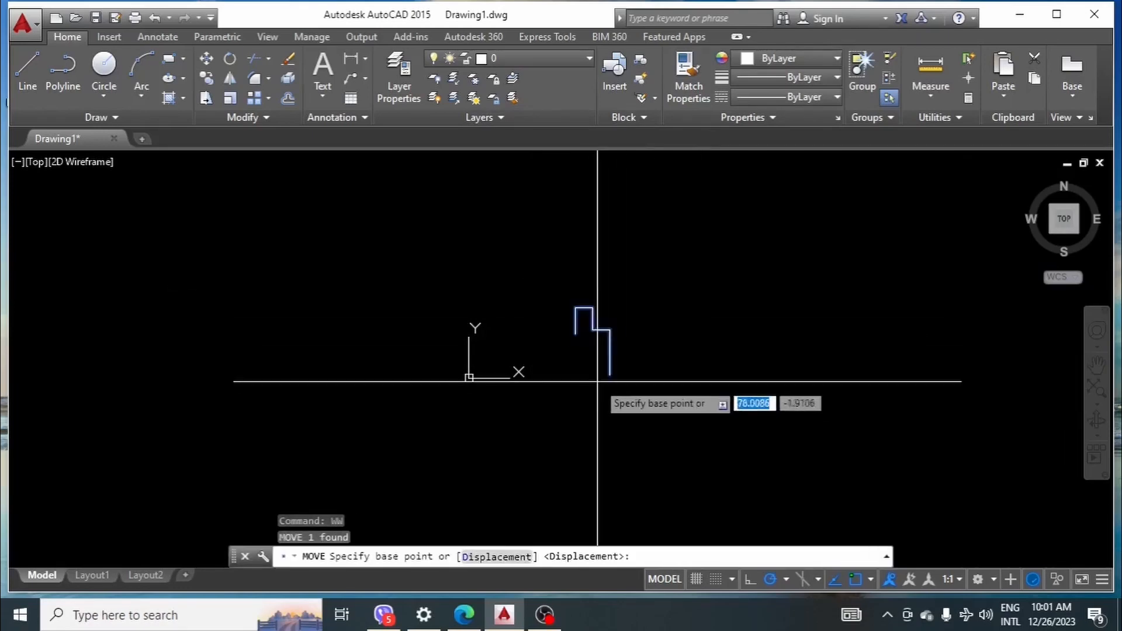
pyautogui.click(591, 371)
pyautogui.click(753, 322)
pyautogui.press('Escape')
# Move the polyline partway back toward the origin, using its lower endpoint as the base point.
pyautogui.click(706, 226)
pyautogui.click(852, 418)
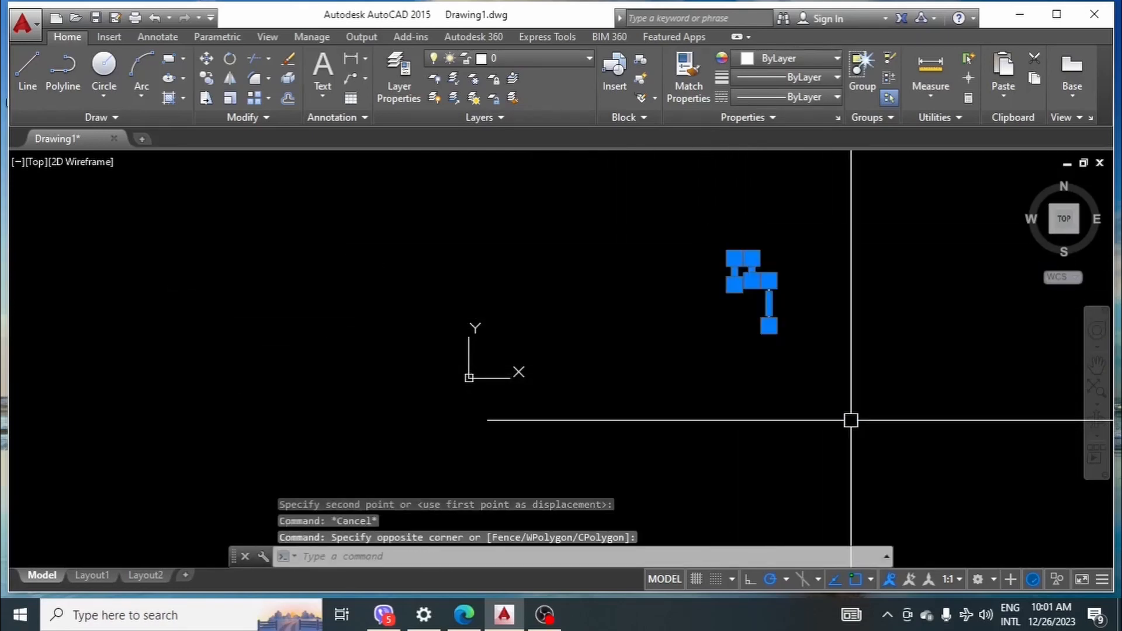
pyautogui.write('m')
pyautogui.press('Return')
pyautogui.click(769, 326)
pyautogui.click(666, 350)
pyautogui.press('Escape')
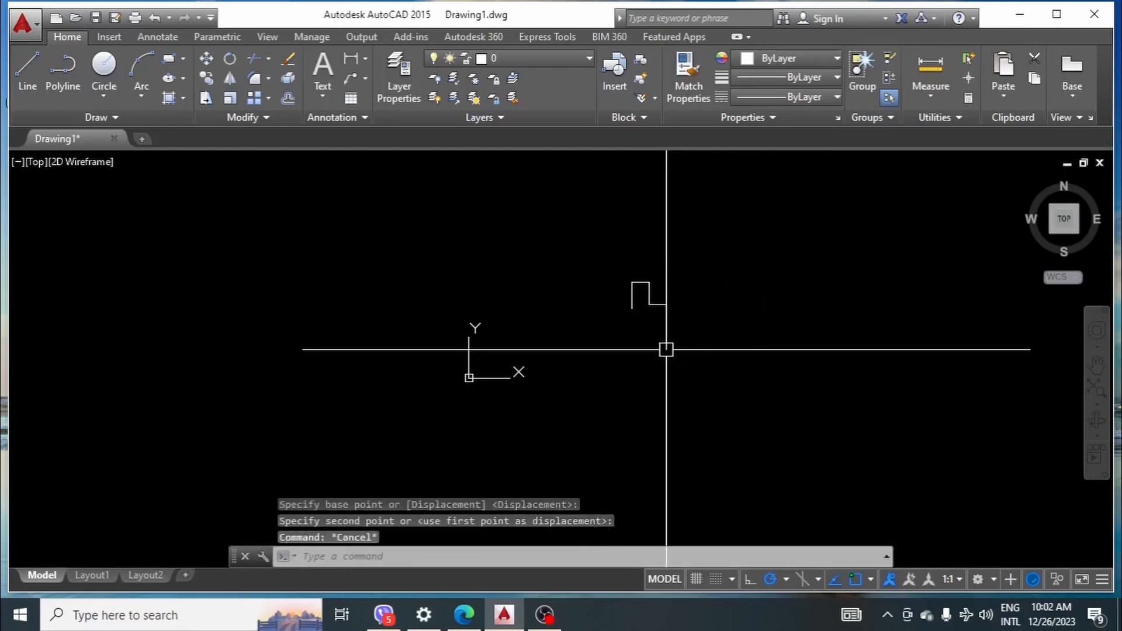
pyautogui.press('Escape')
pyautogui.press('Escape')
pyautogui.scroll(-1, 646, 351)
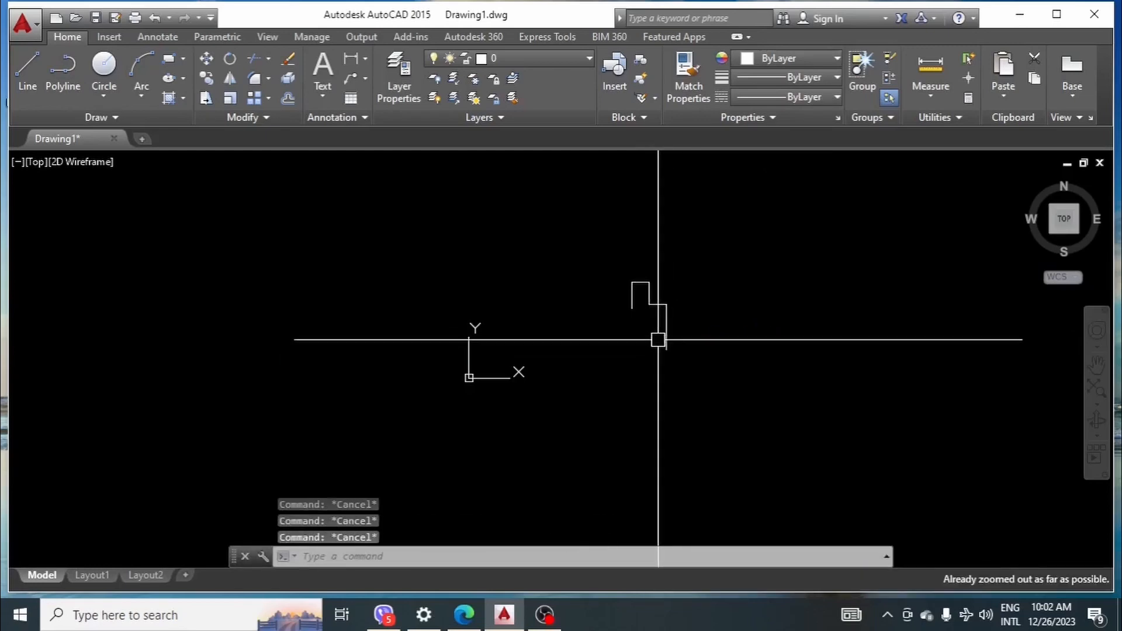
# Draw a two-segment quick leader (QLEADER) starting just below the polyline's lower endpoint, keeping the default text width.
pyautogui.click(623, 238)
pyautogui.click(752, 415)
pyautogui.write('q')
pyautogui.press('Return')
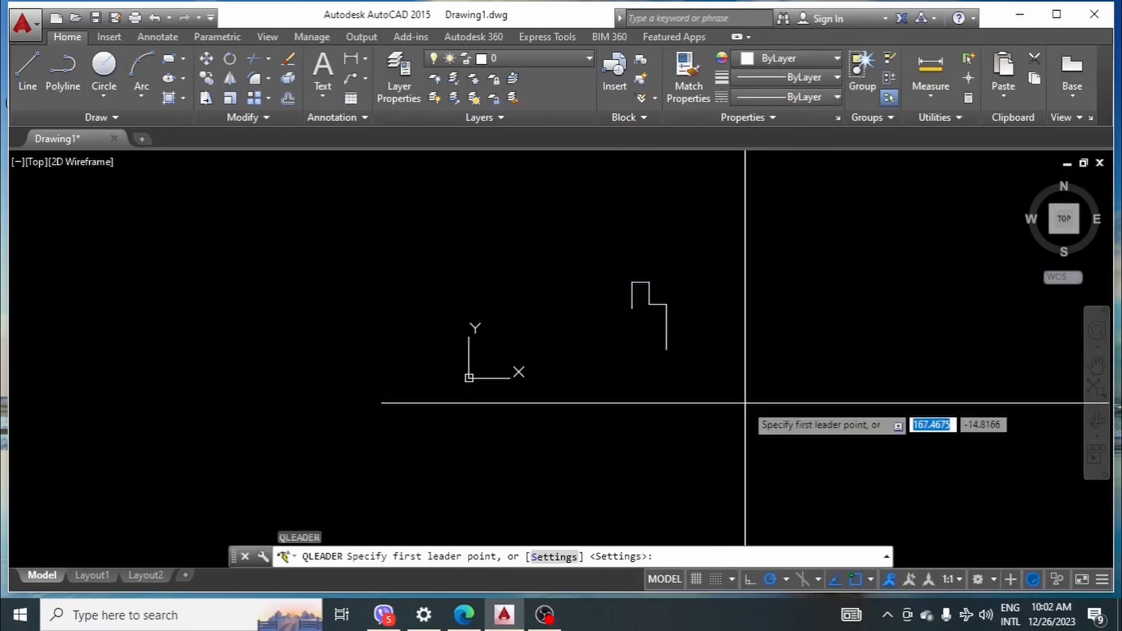
pyautogui.click(664, 370)
pyautogui.click(745, 335)
pyautogui.click(733, 264)
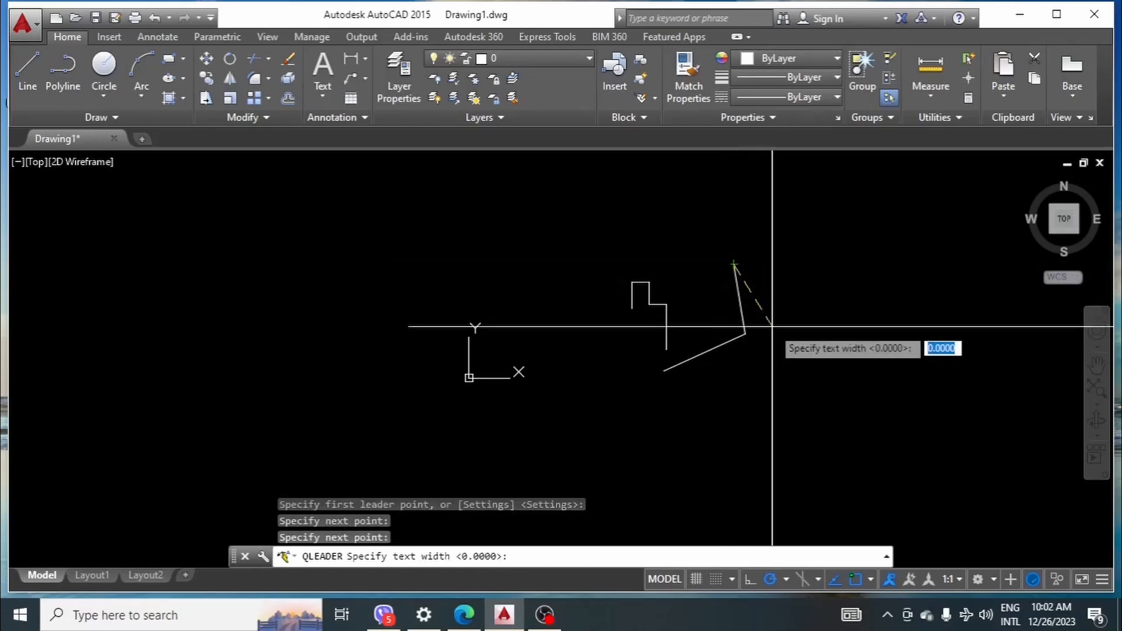
pyautogui.scroll(4, 772, 326)
pyautogui.press('Return')
# Inspect the leader's arrowhead up close and end the leader without annotation text.
pyautogui.scroll(5, 556, 426)
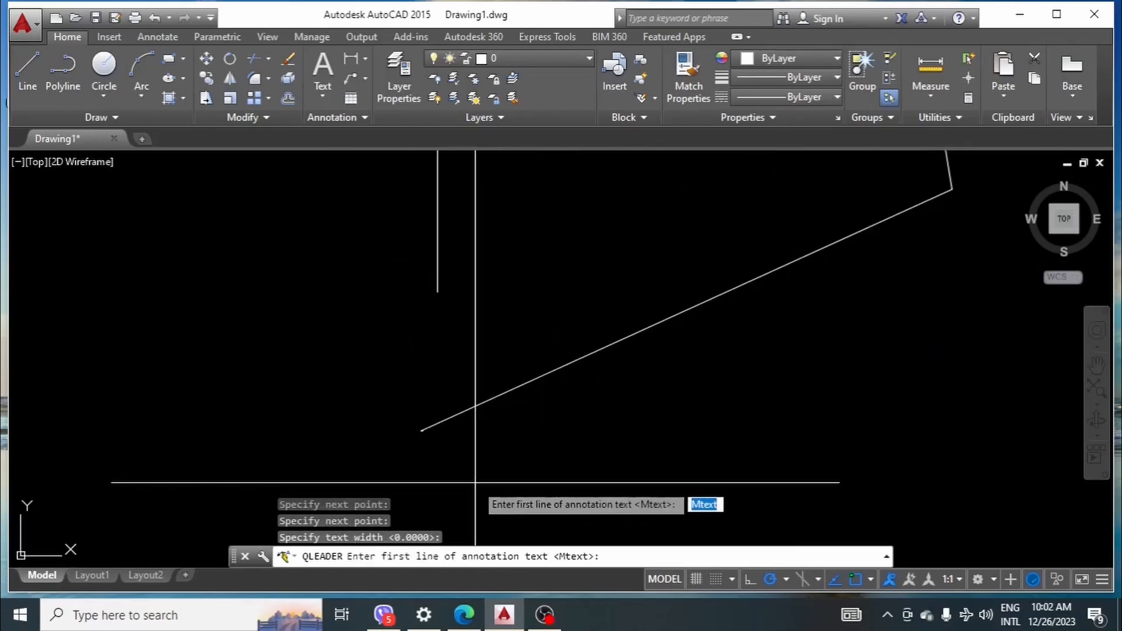
pyautogui.scroll(6, 438, 350)
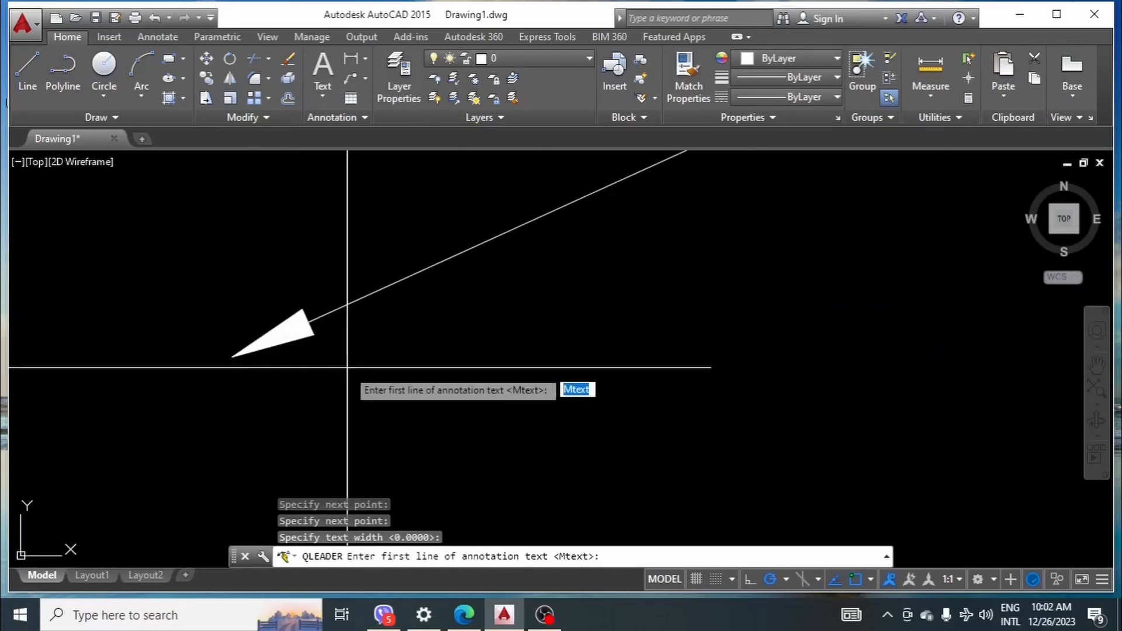
pyautogui.scroll(-4, 353, 368)
pyautogui.scroll(-3, 403, 392)
pyautogui.press('Escape')
pyautogui.press('Escape')
pyautogui.press('Escape')
pyautogui.press('Escape')
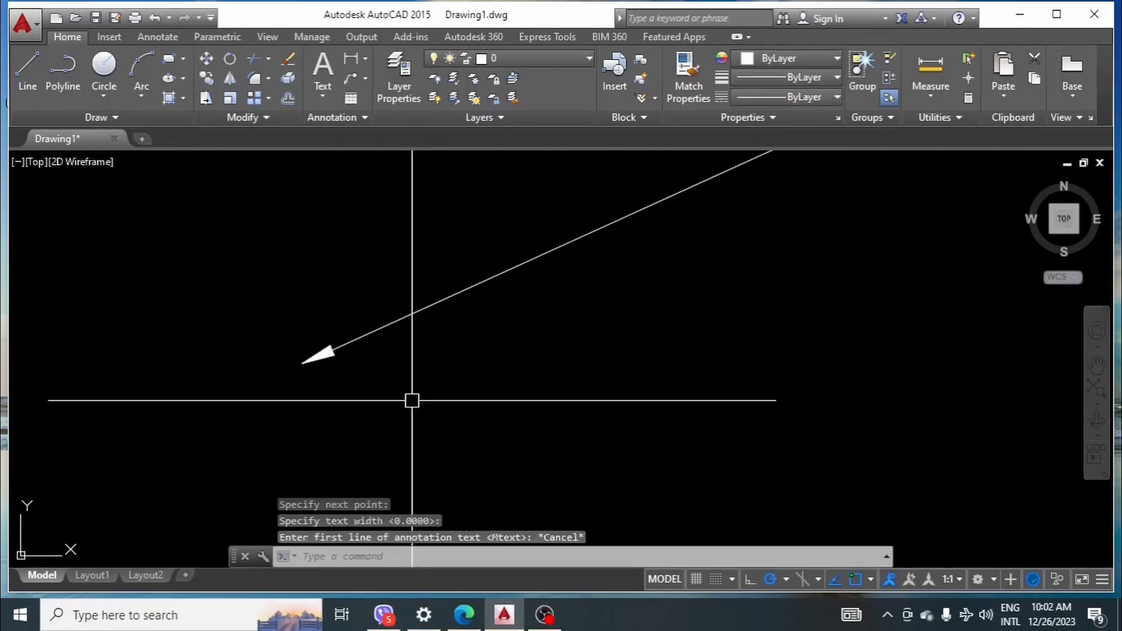
pyautogui.scroll(-8, 471, 356)
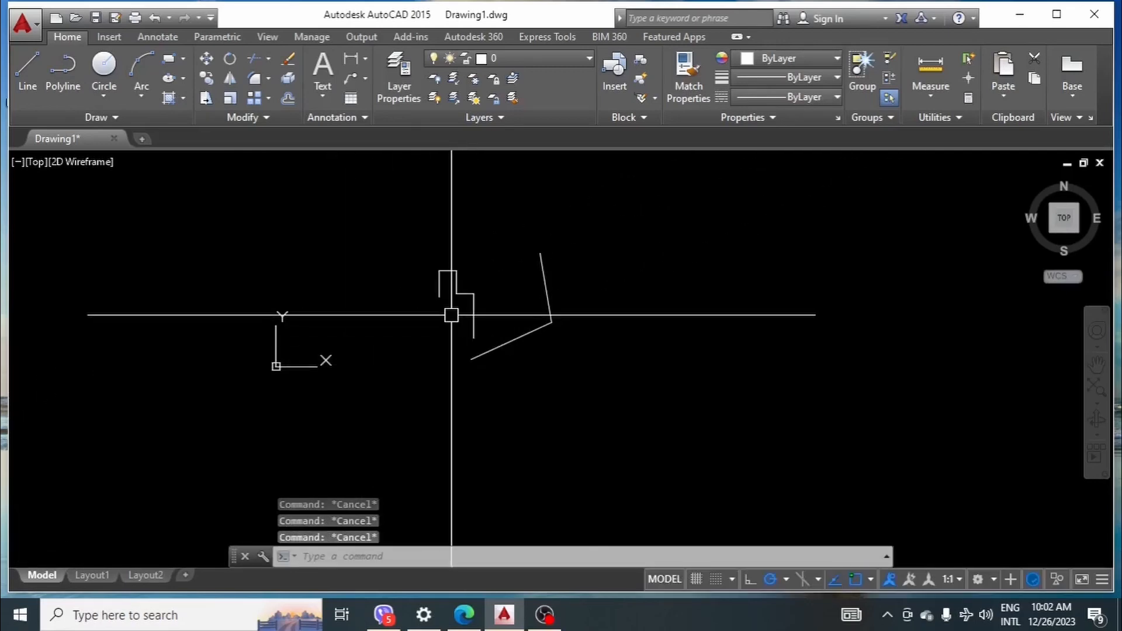